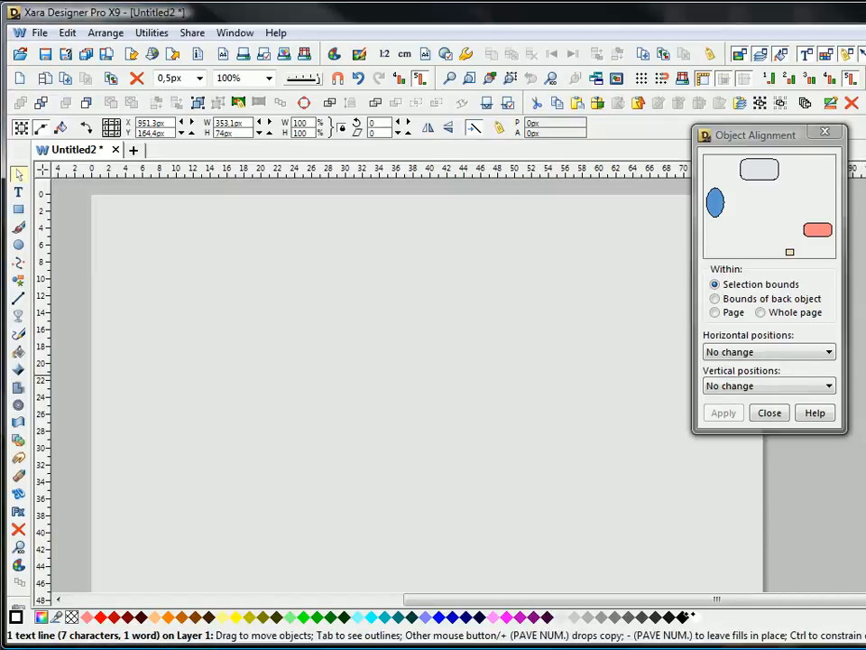
Move the white Outline text from outside the page onto the upper part of the page.
drag(325, 239, 261, 300)
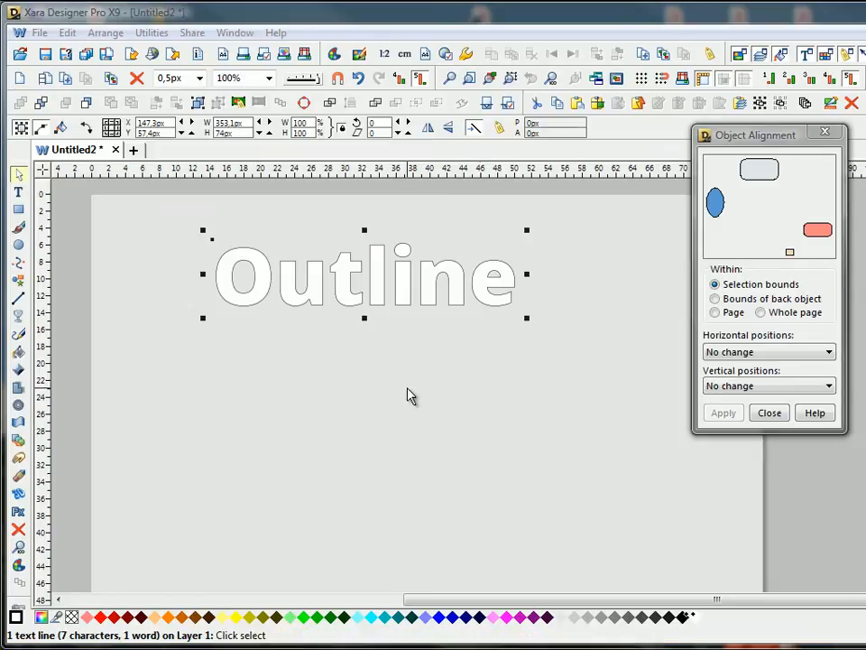
Try an 8 px line width on the Outline text and return it to 0,5 px.
click(199, 78)
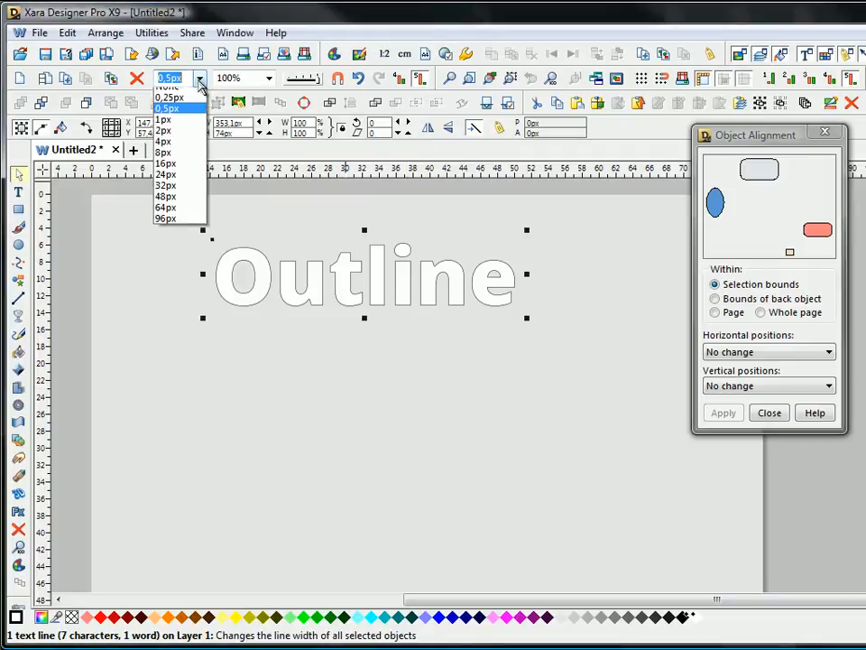
click(180, 168)
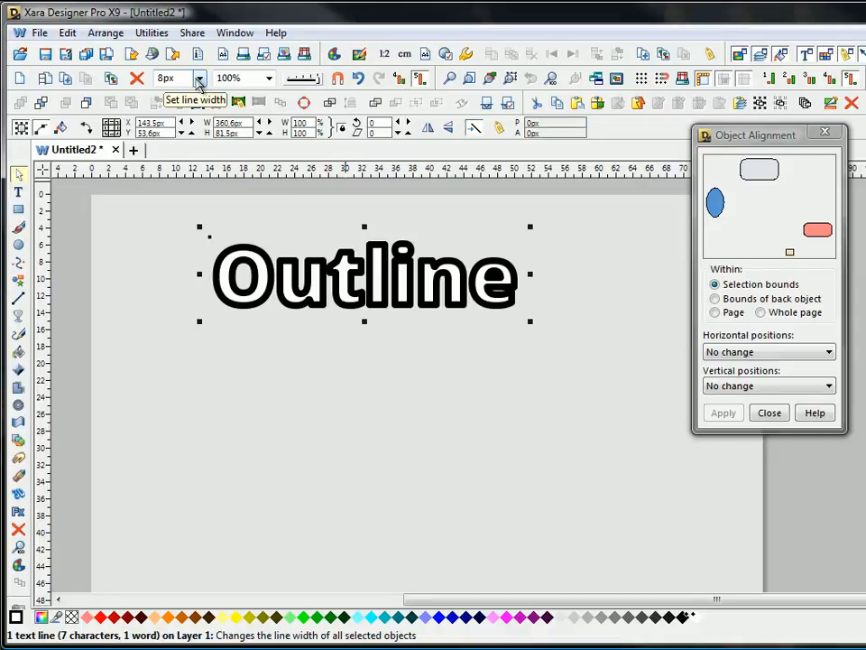
click(199, 80)
click(184, 117)
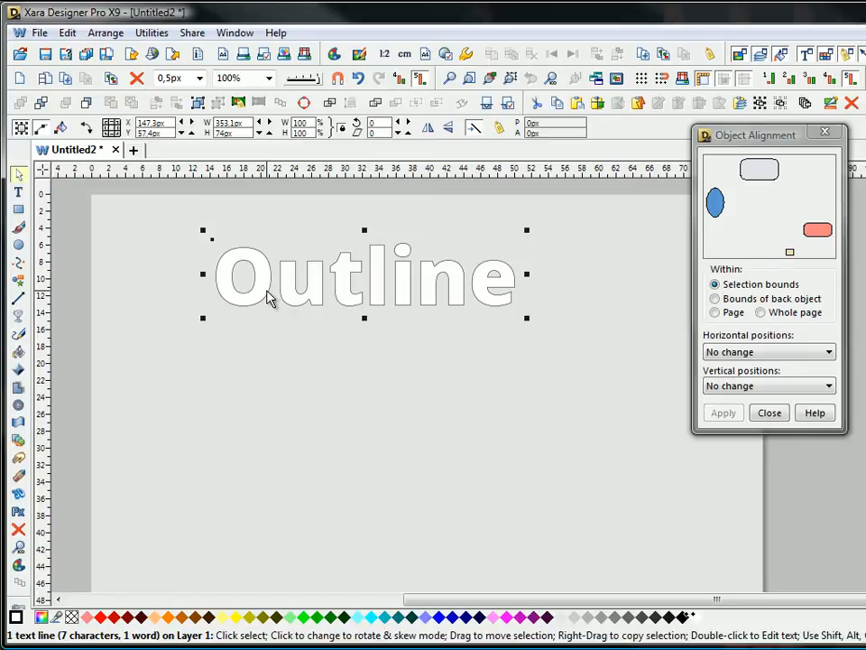
Apply a widened glow shadow around the Outline text and colour it black.
click(18, 386)
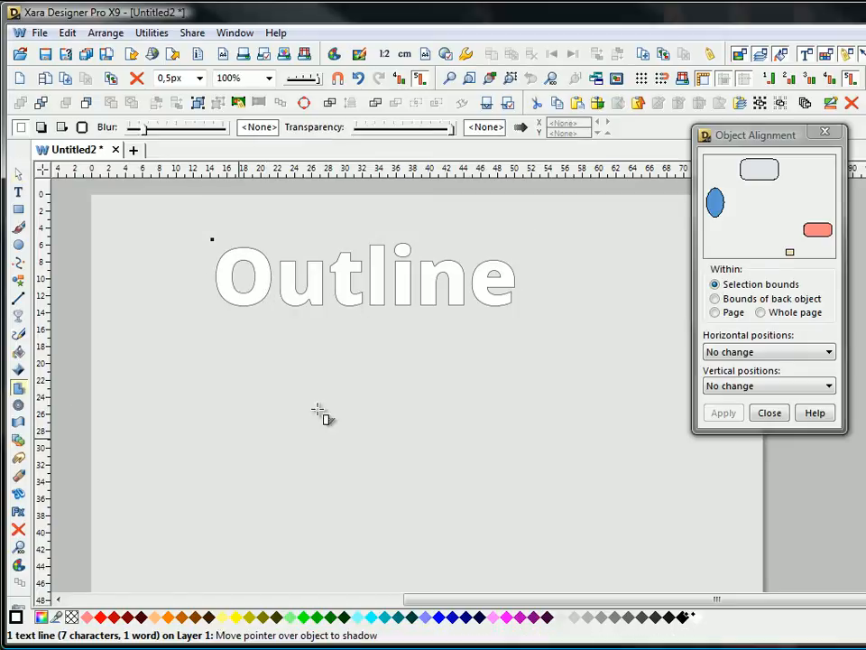
click(82, 128)
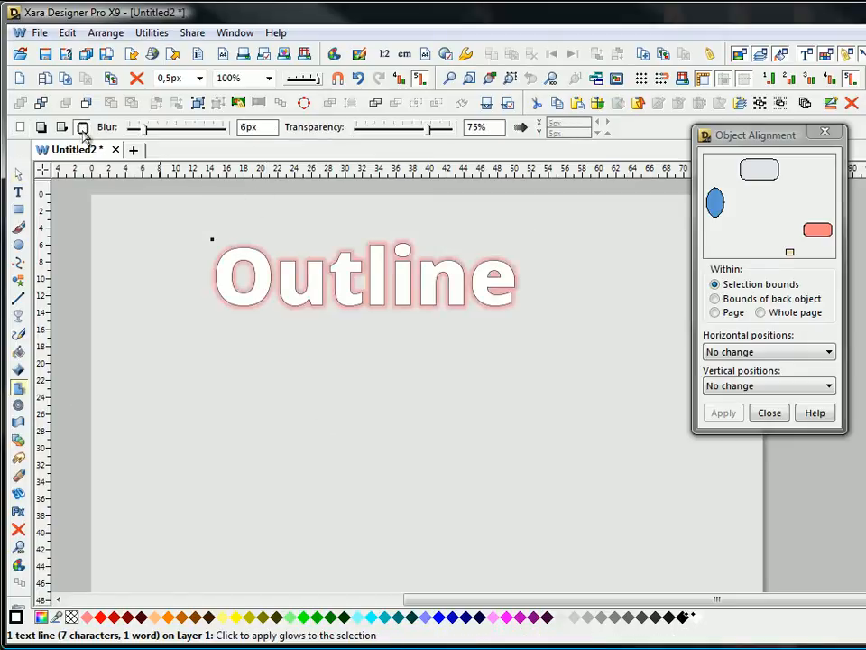
drag(276, 303, 373, 453)
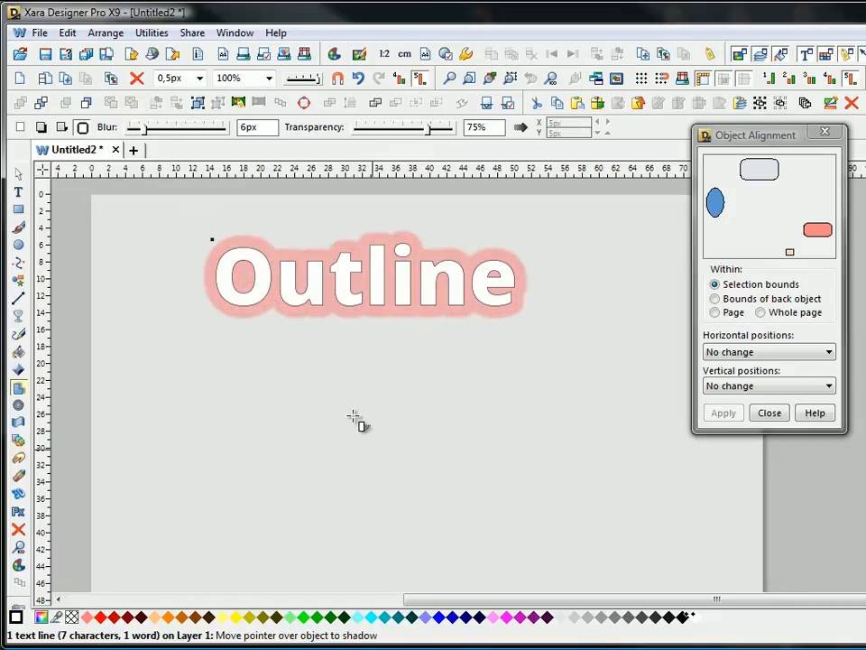
mouse_move(262, 310)
mouse_down()
mouse_move(256, 297)
mouse_move(269, 313)
mouse_up()
click(658, 547)
drag(688, 621, 439, 301)
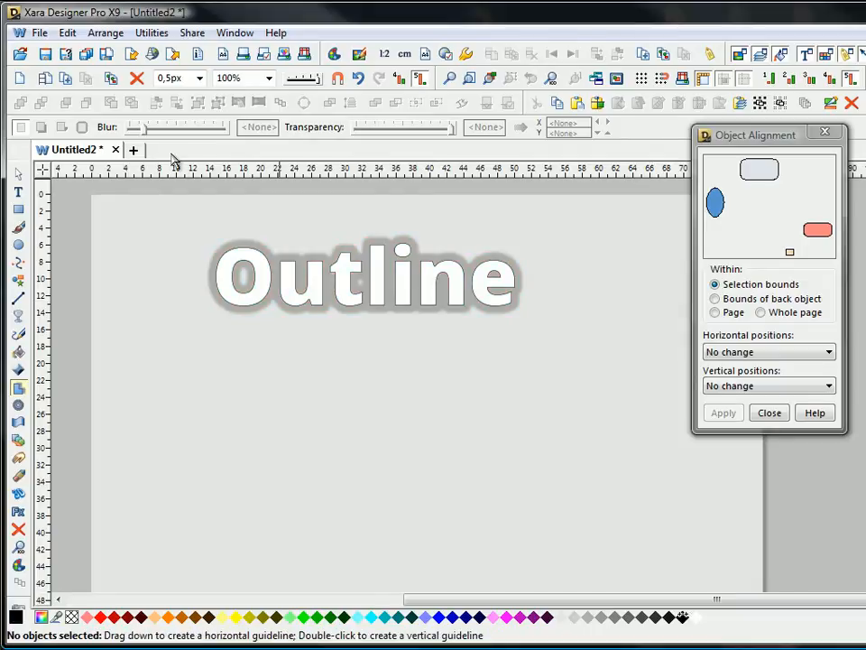
Set the glow's blur to 0 px and its transparency to 0% on the Outline text.
click(255, 249)
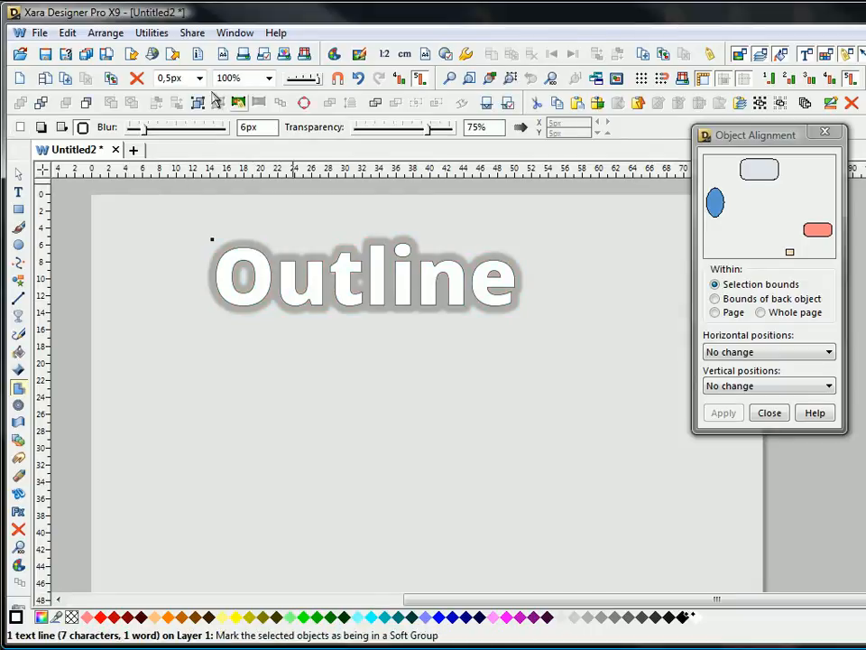
drag(147, 133, 127, 134)
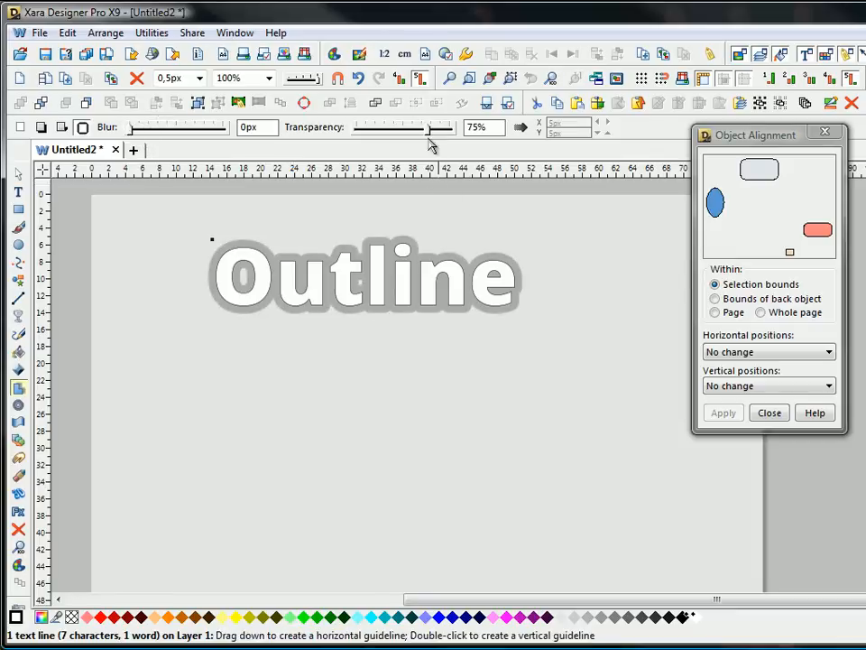
drag(429, 131, 341, 135)
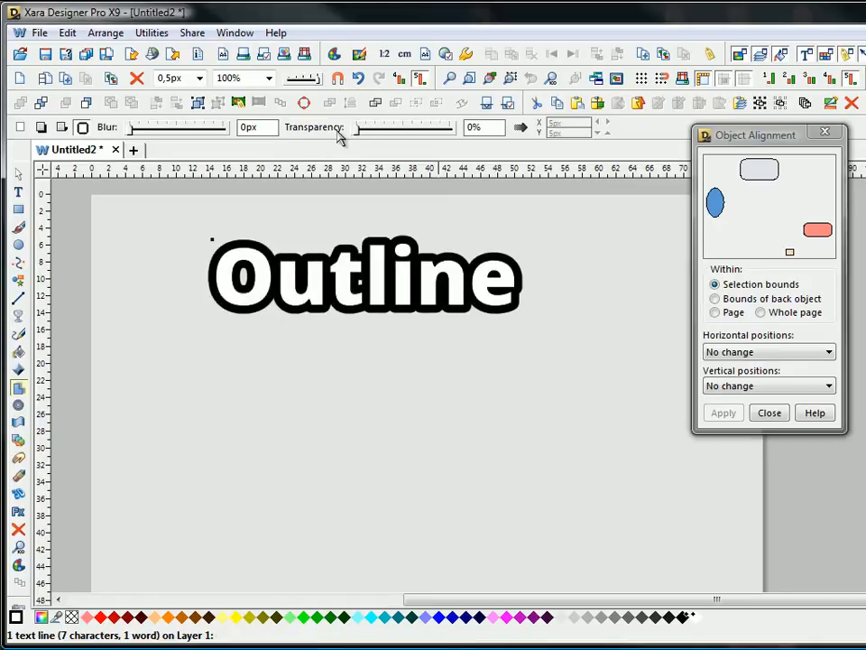
Test the text's editability by inserting x characters after the O and deleting them.
click(18, 192)
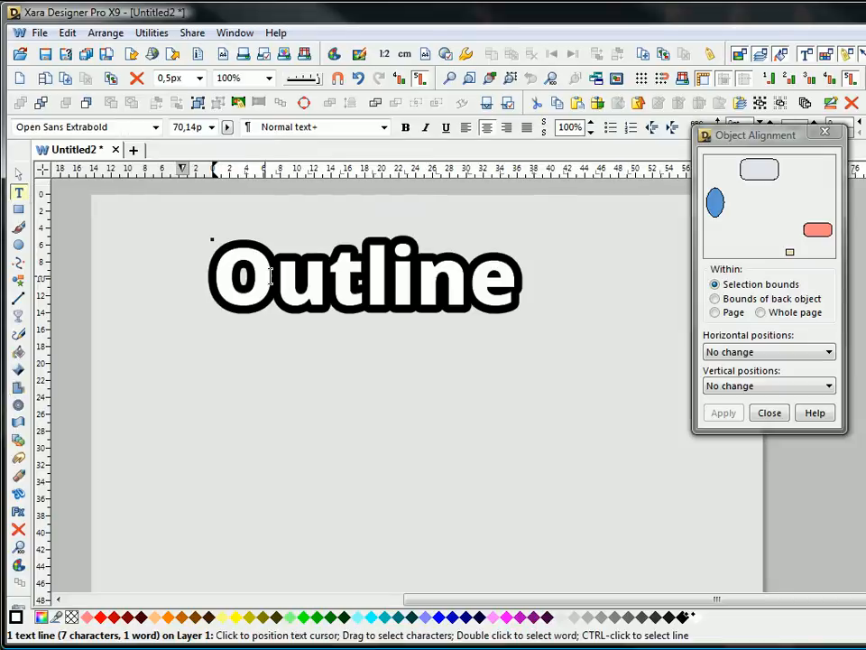
click(275, 273)
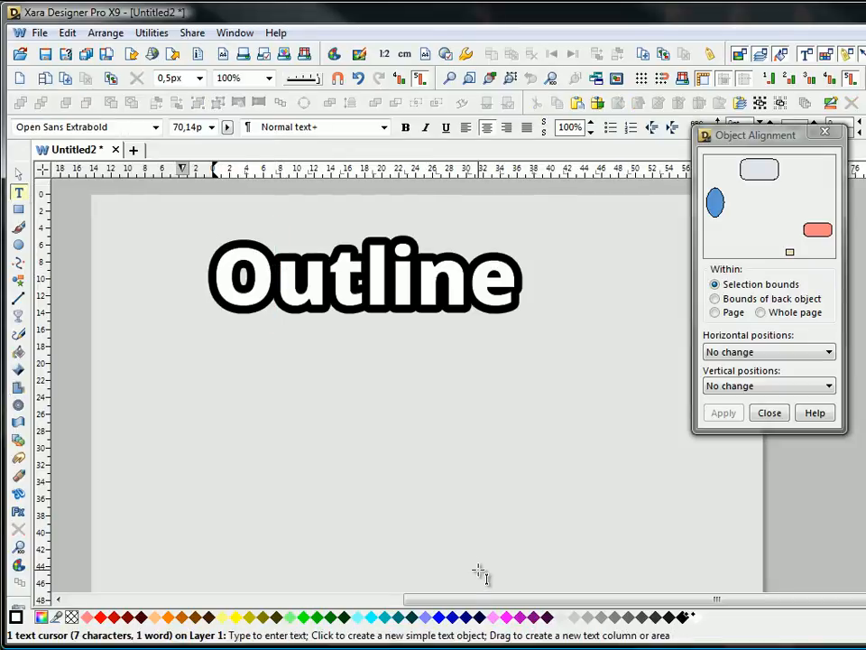
text(xxx)
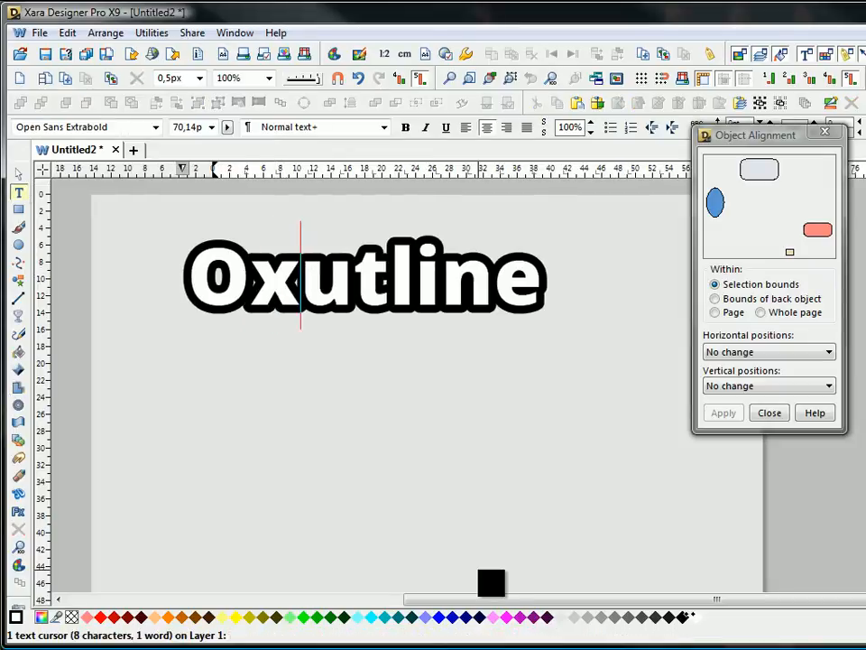
key(BackSpace)
key(BackSpace)
key(BackSpace)
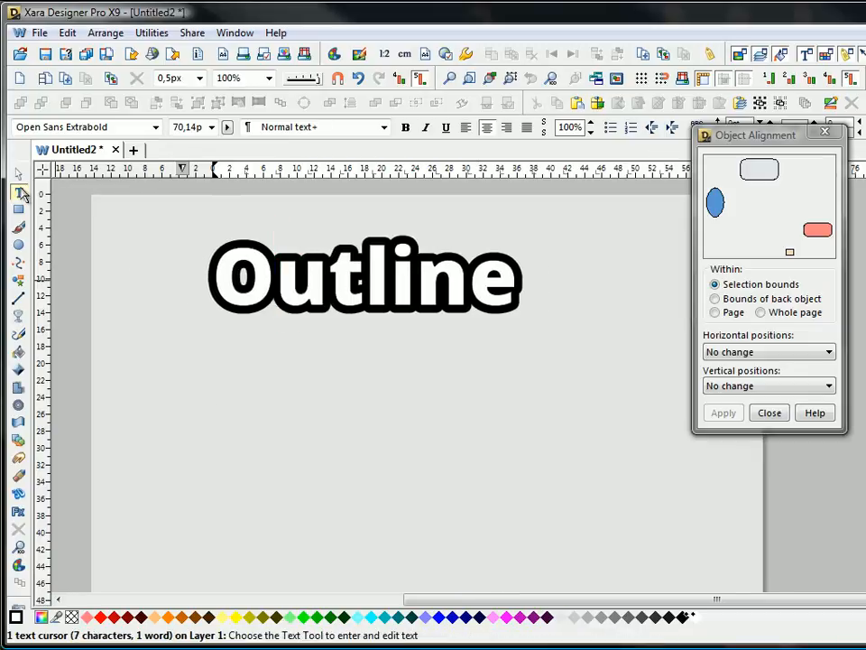
Move the glow-outlined text to the page's upper left and place a plain white Outline text directly beneath it.
click(20, 174)
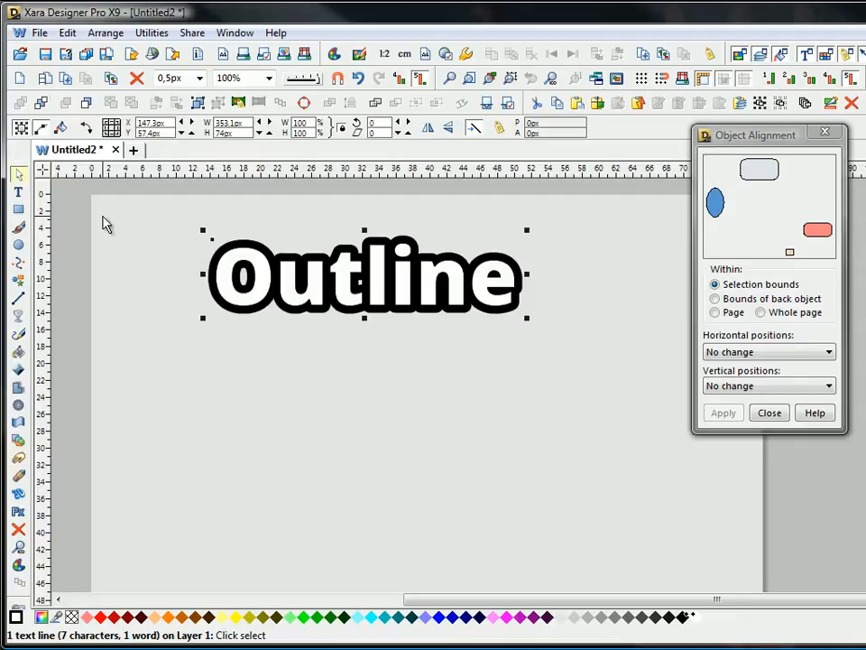
drag(323, 299, 259, 352)
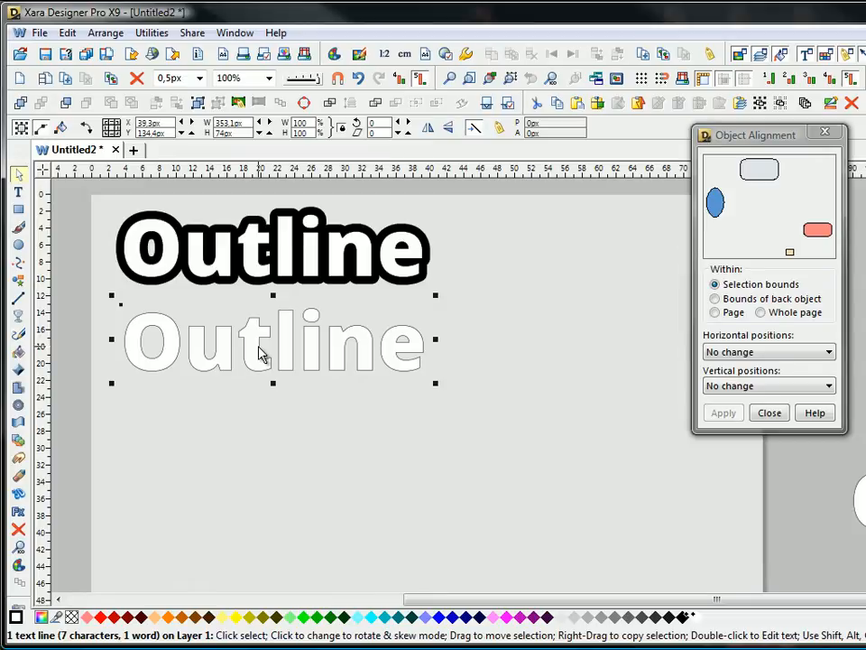
Add an outward contour to the plain white Outline text and set its width to 8 px.
click(18, 406)
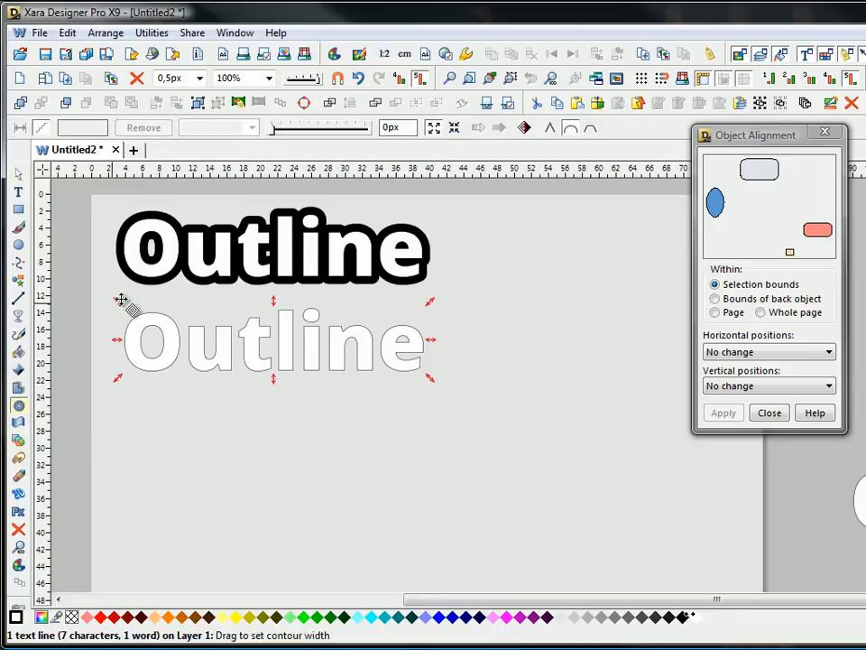
mouse_move(435, 370)
mouse_down()
mouse_move(429, 377)
mouse_move(438, 380)
mouse_up()
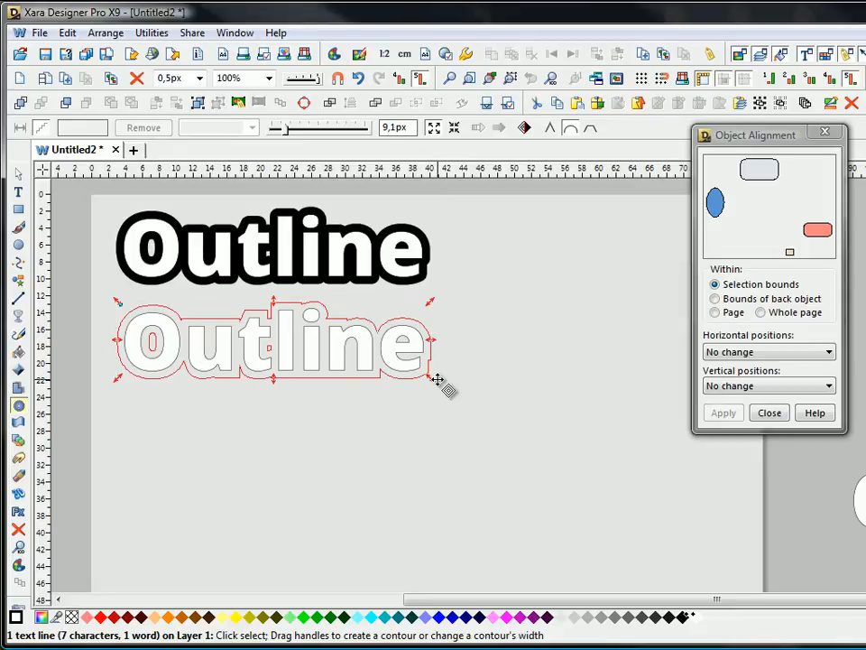
drag(437, 380, 437, 380)
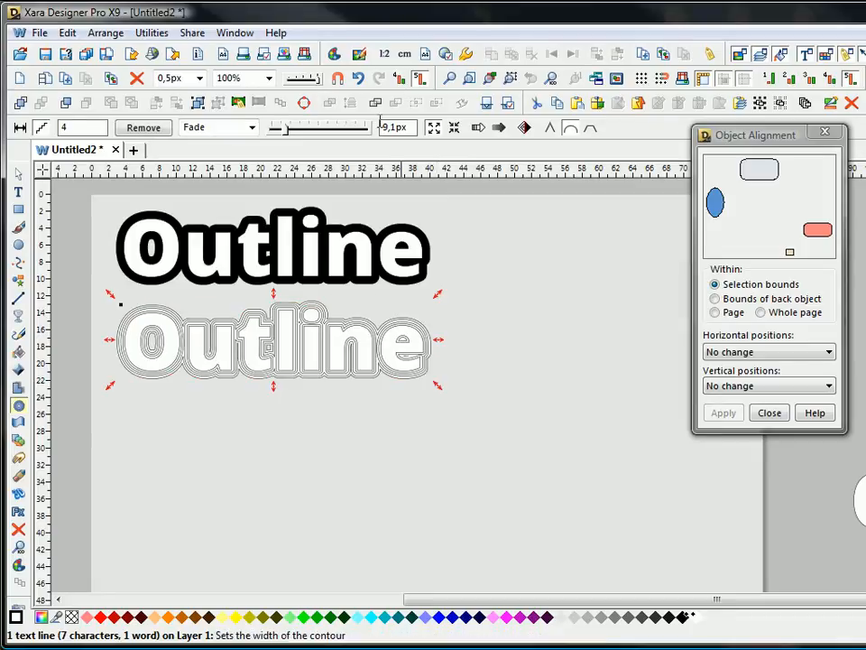
drag(382, 126, 413, 126)
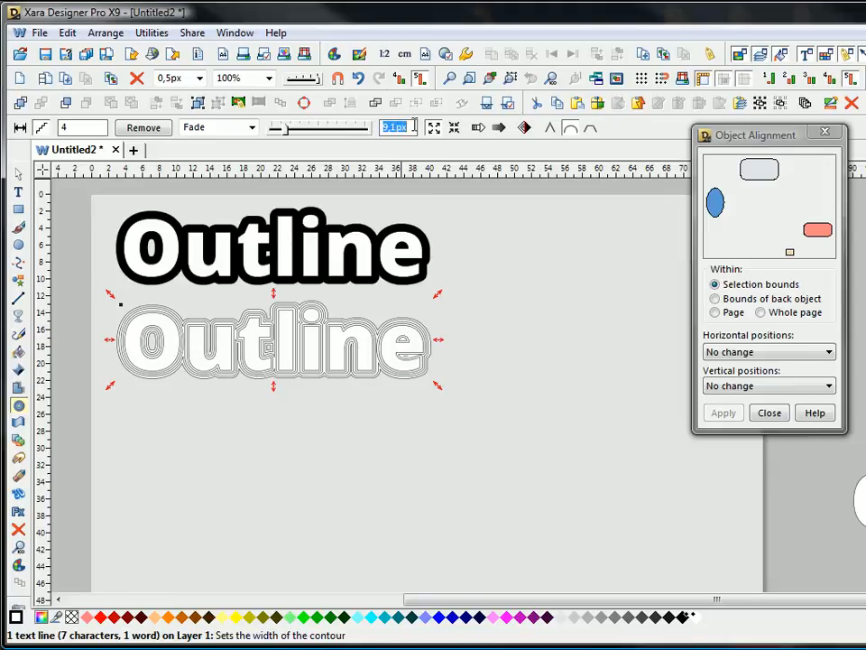
text(8)
key(Return)
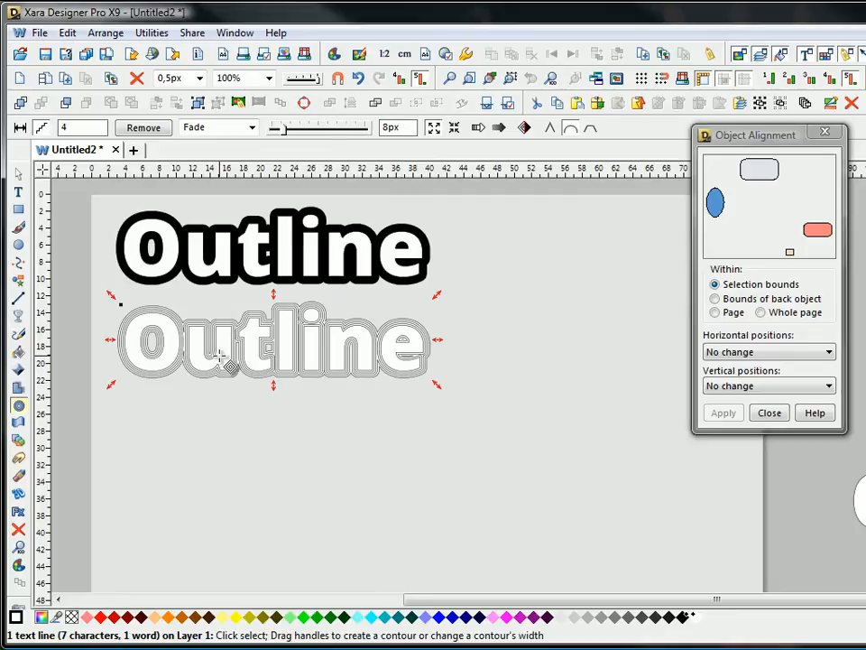
Set the contour to 1 step and colour it black.
drag(74, 123, 46, 122)
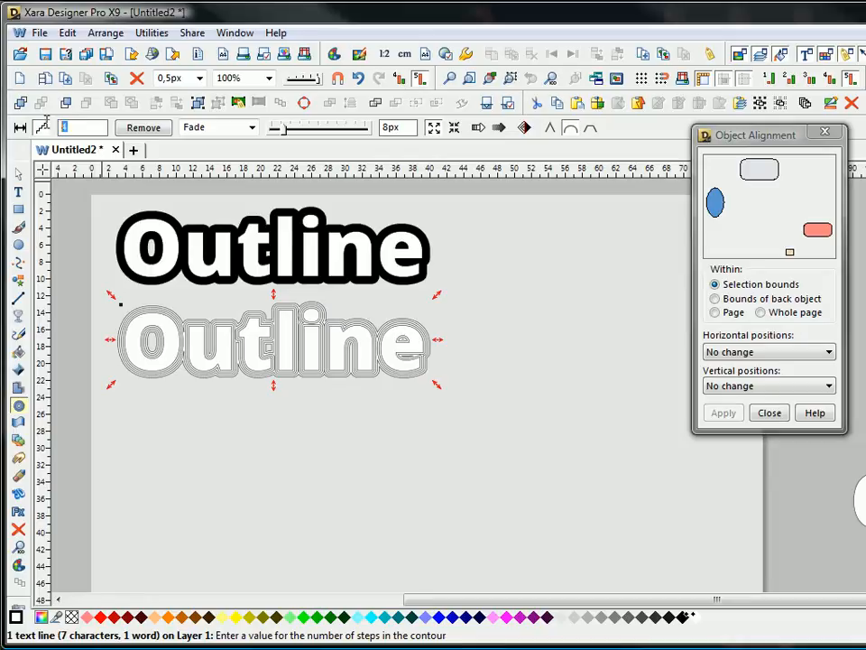
text(1)
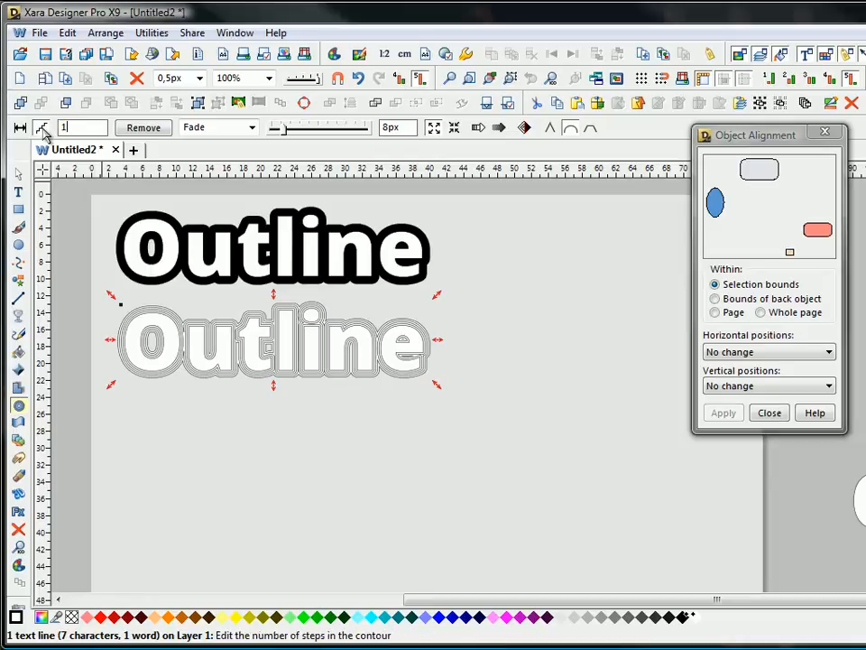
key(Return)
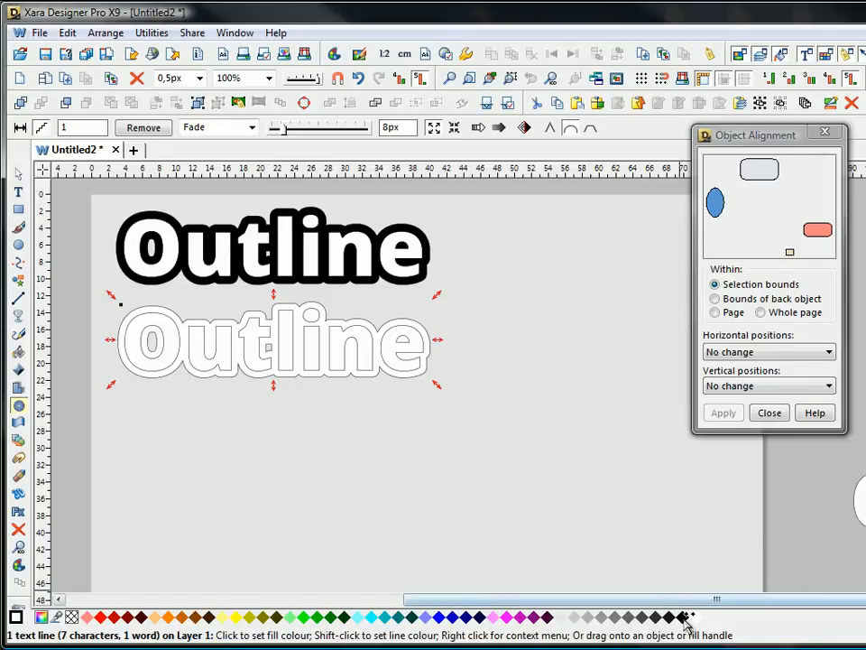
drag(683, 621, 352, 360)
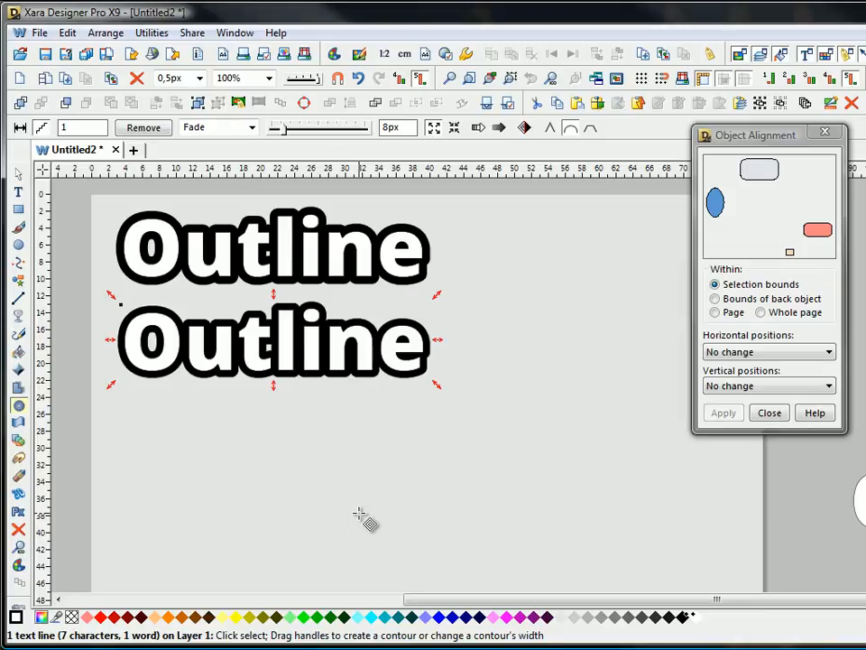
Test editing the contoured text by inserting "gfgfgfgfg" after the O and undo the insertion.
click(19, 174)
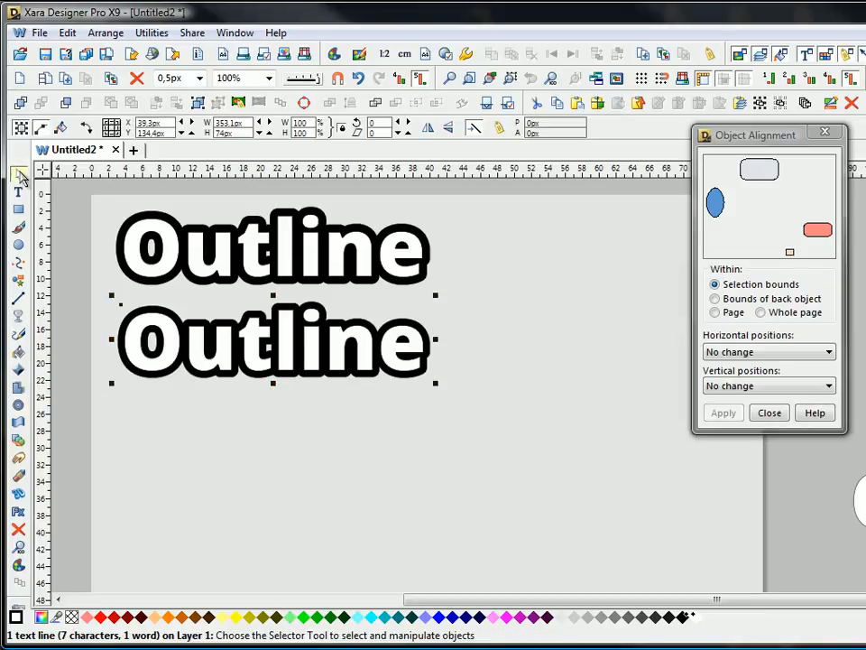
click(18, 191)
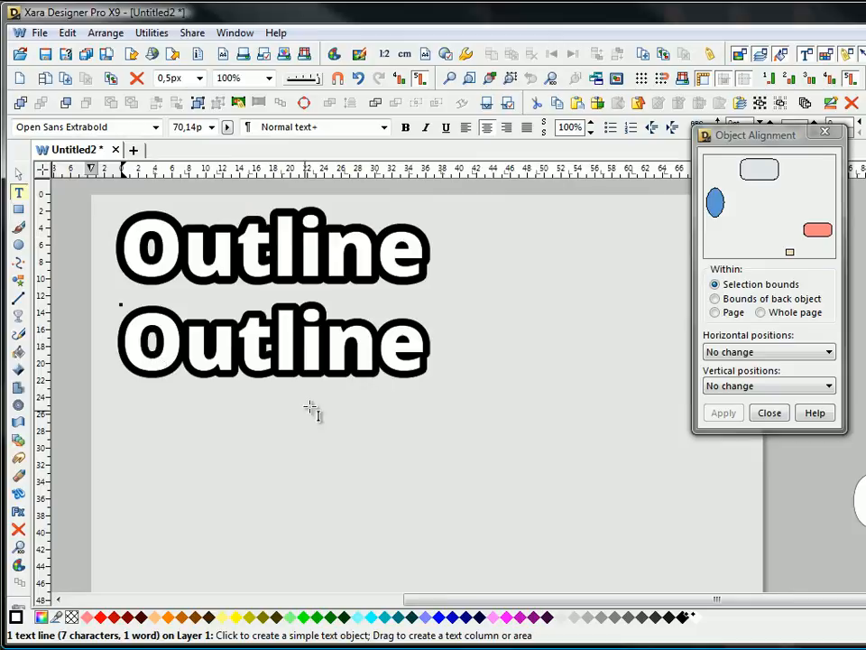
click(188, 336)
text(gfgfg)
text(fgfg)
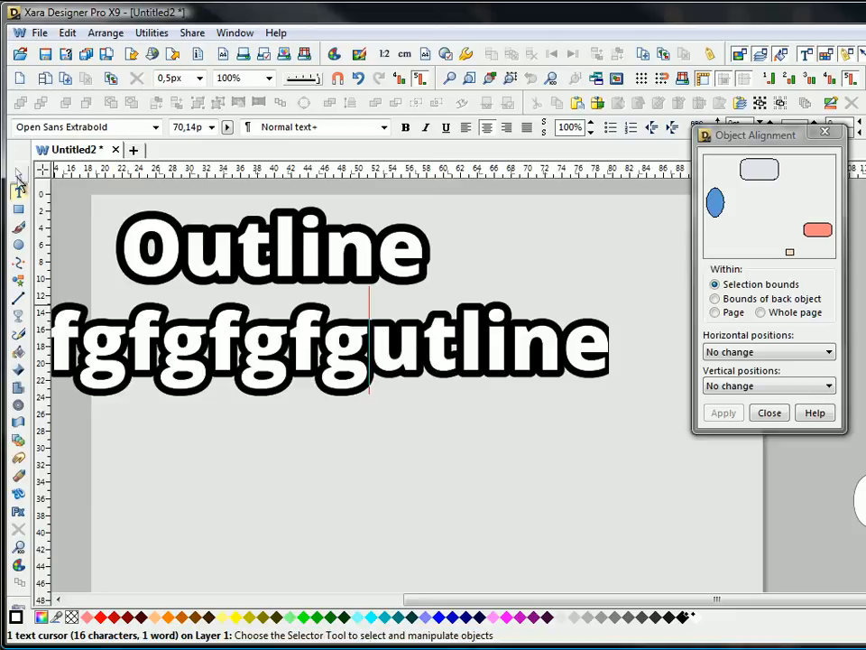
click(359, 79)
click(359, 79)
click(359, 79)
click(359, 79)
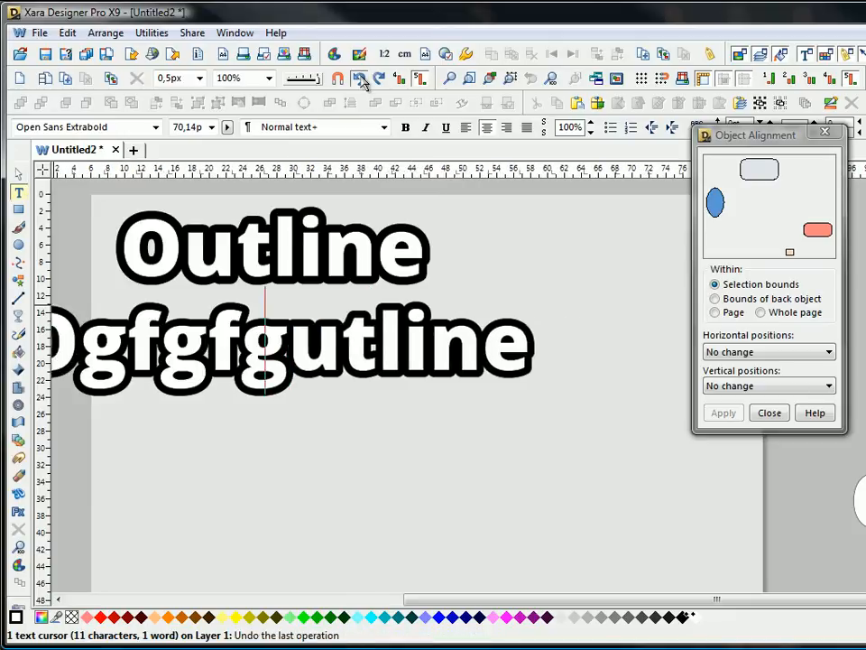
click(360, 79)
click(360, 80)
click(360, 80)
click(360, 80)
click(360, 79)
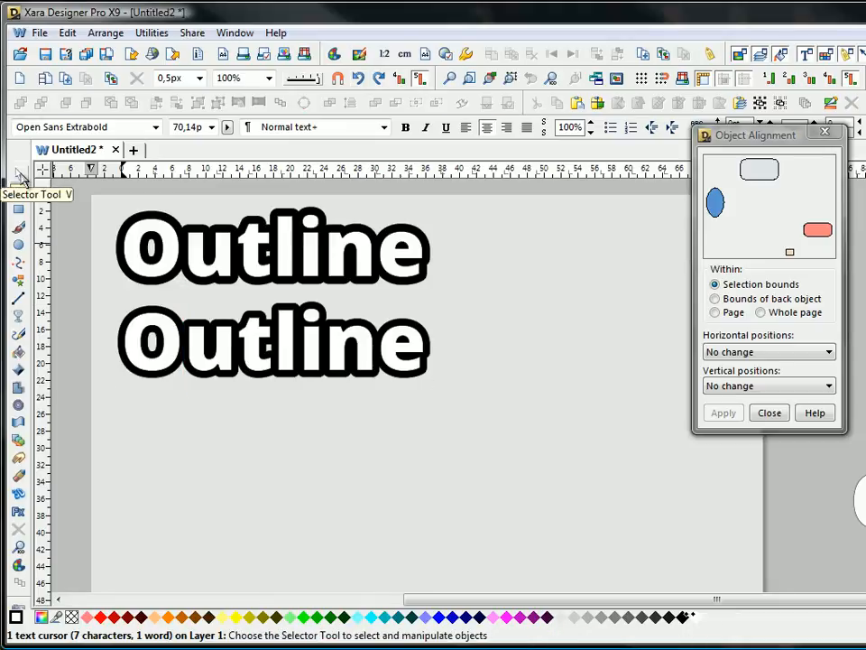
Place another plain white Outline text below the two outlined ones and make a copy offset down and to the right.
click(20, 174)
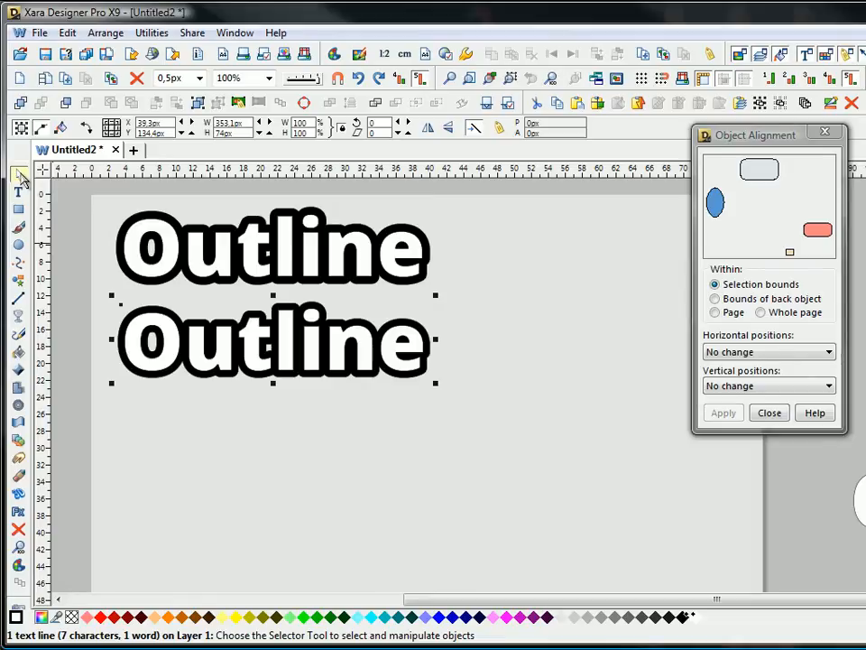
click(78, 282)
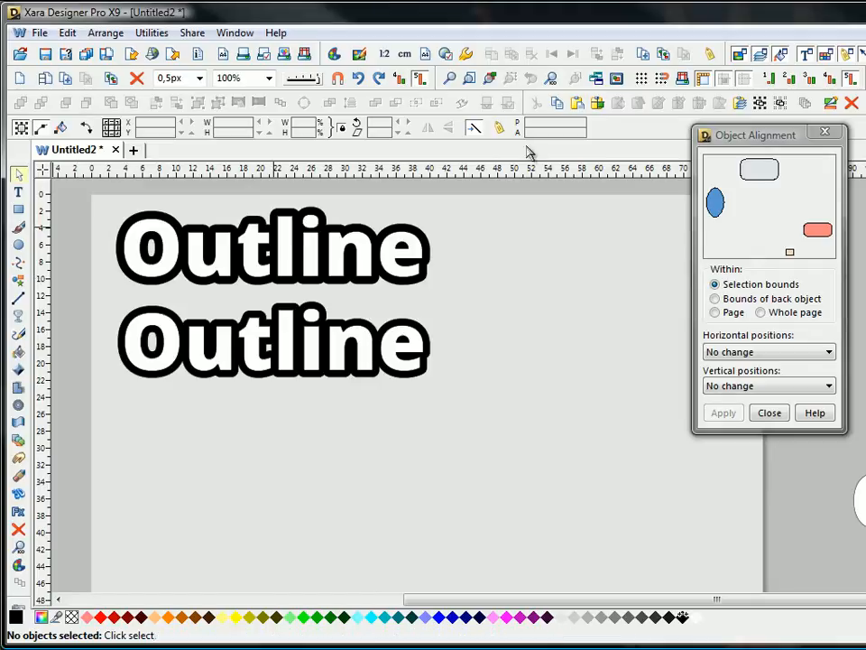
mouse_move(860, 500)
mouse_down()
mouse_move(658, 459)
mouse_move(271, 487)
mouse_move(246, 458)
mouse_move(250, 464)
mouse_up()
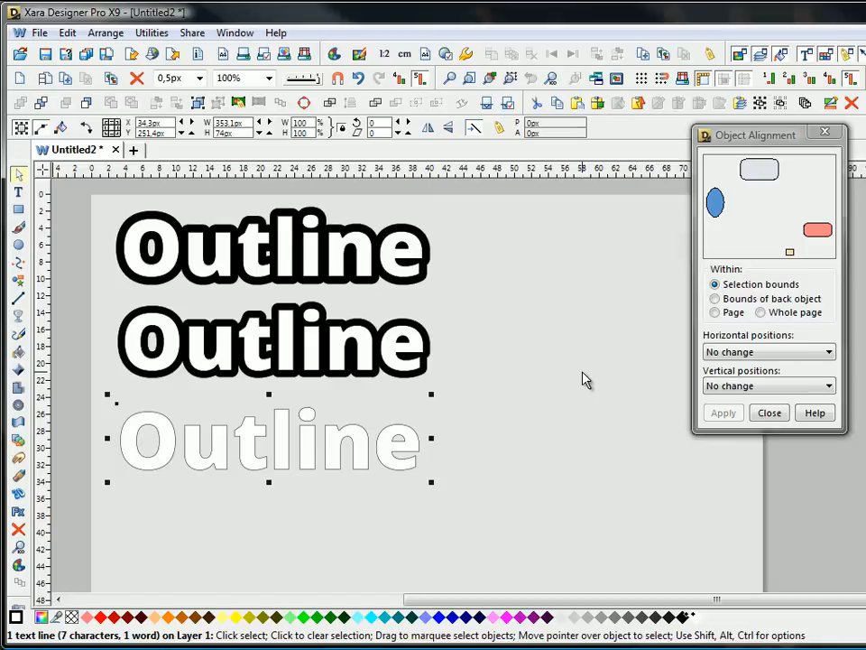
drag(291, 440, 352, 503)
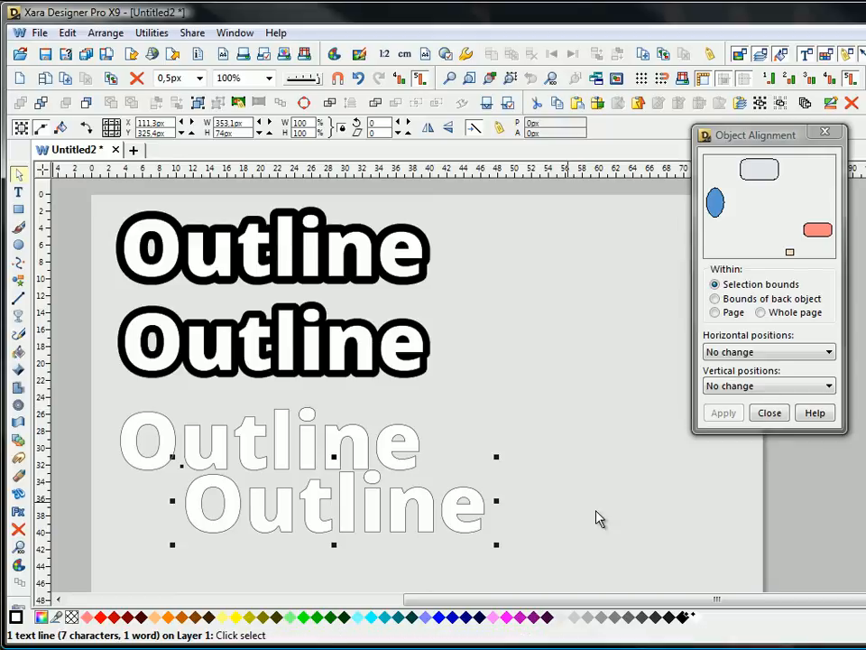
Give the offset Outline copy a 16 px line width and move it closer to the original, behind the white text.
click(199, 78)
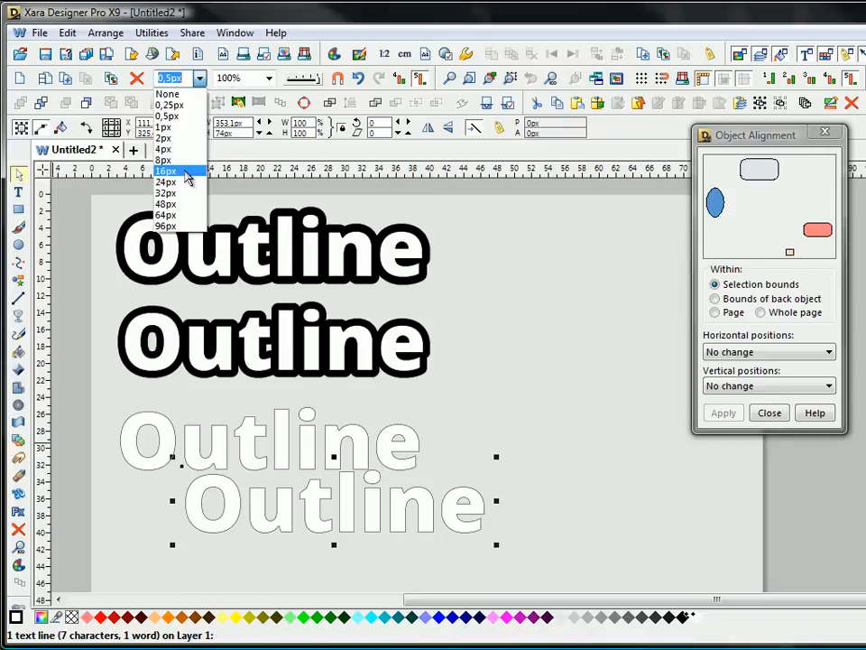
click(185, 172)
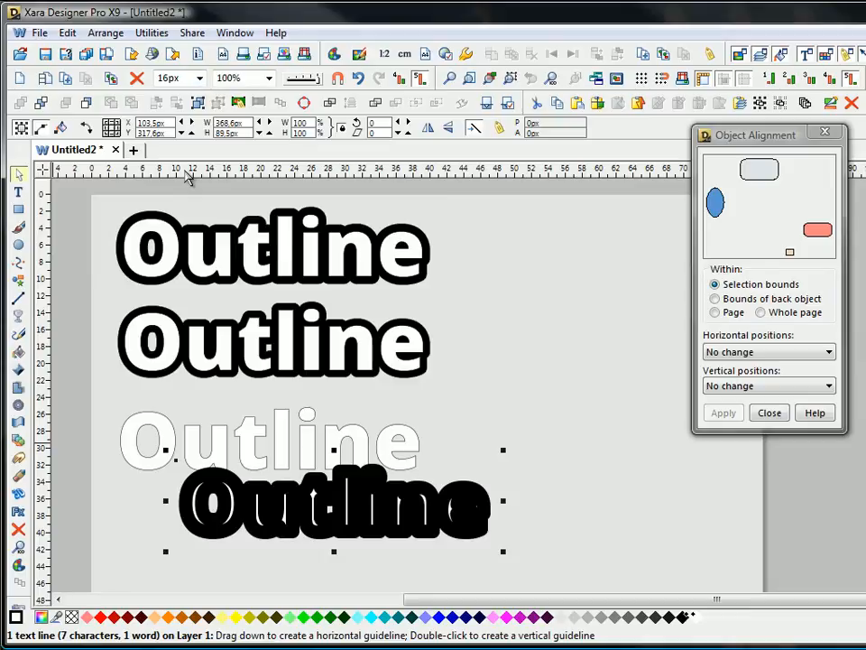
drag(310, 460, 332, 469)
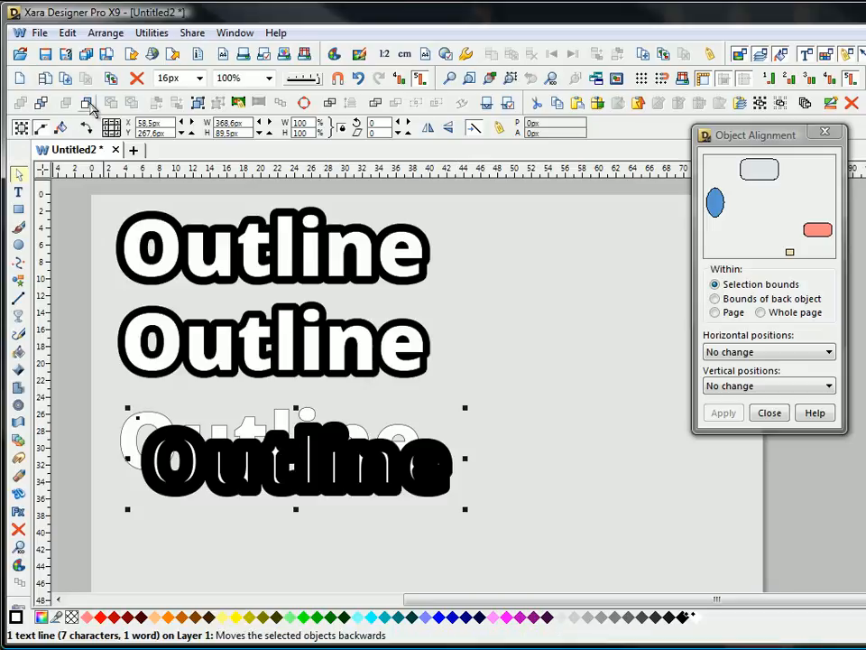
click(87, 102)
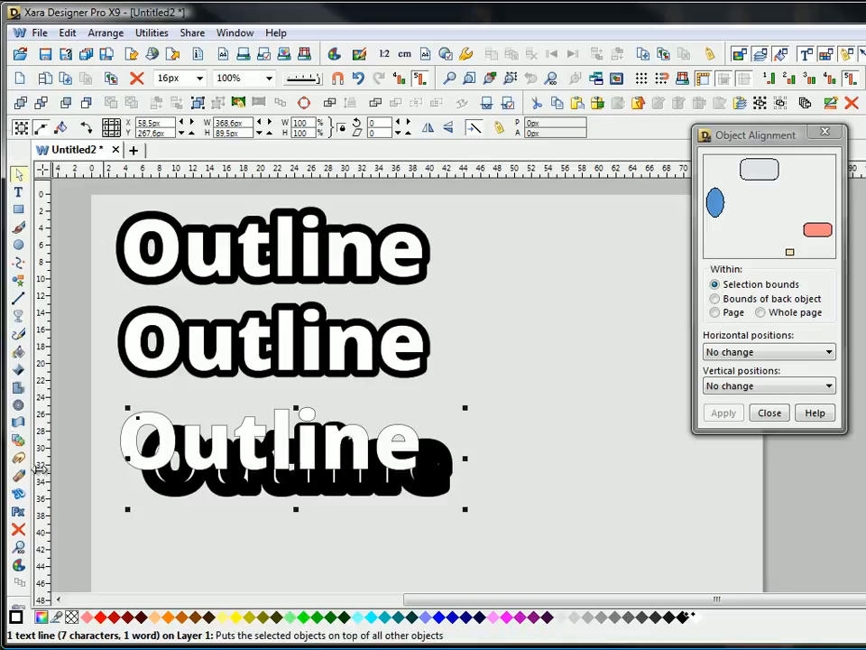
Align the white text and its black copy centrally in both directions and place the pair just below the contoured text.
drag(94, 381, 616, 573)
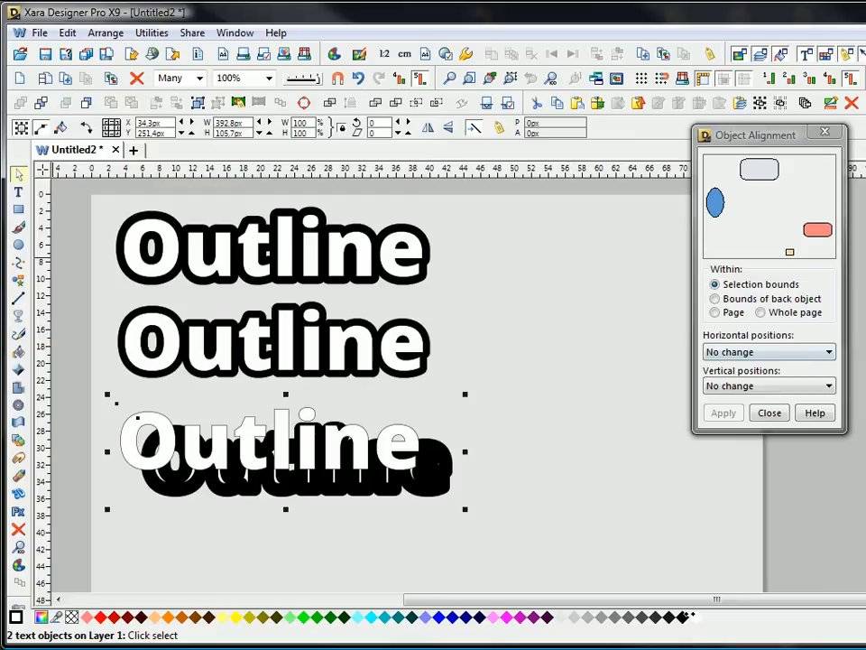
click(768, 208)
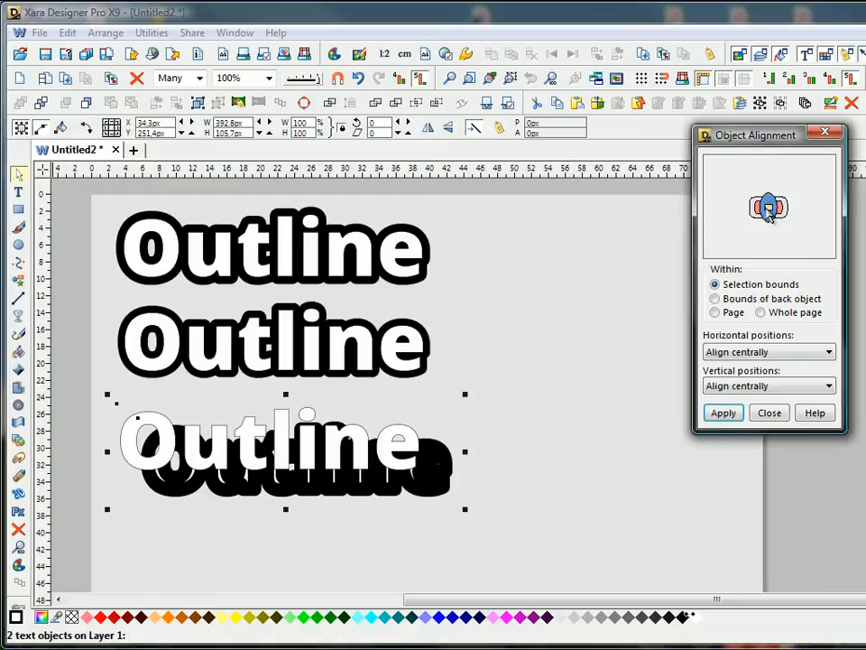
click(723, 413)
drag(425, 484, 411, 460)
click(557, 510)
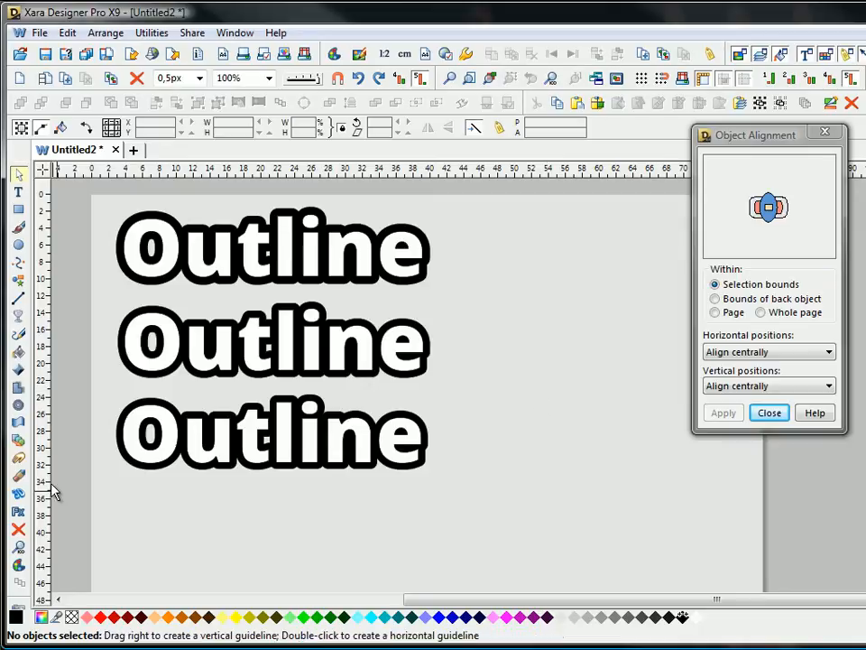
Offset the white front text of the bottom pair slightly down and to the right over its black copy.
scroll(129, 457, up, 5)
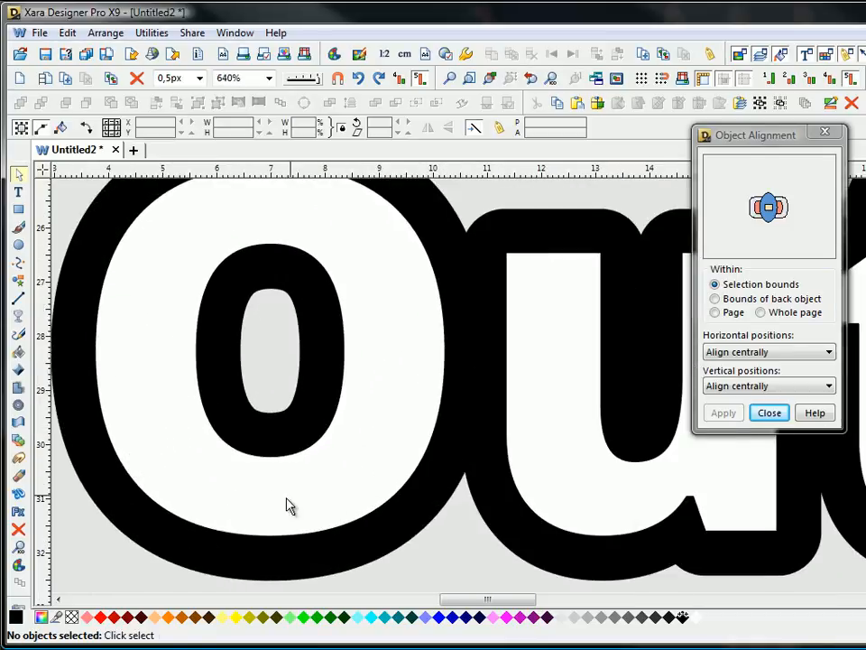
drag(299, 512, 321, 541)
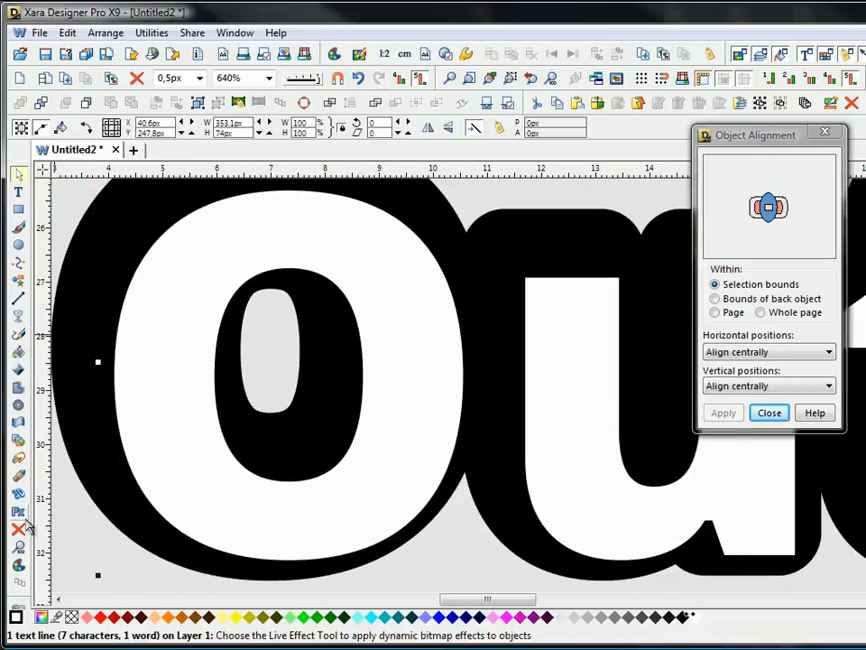
click(20, 548)
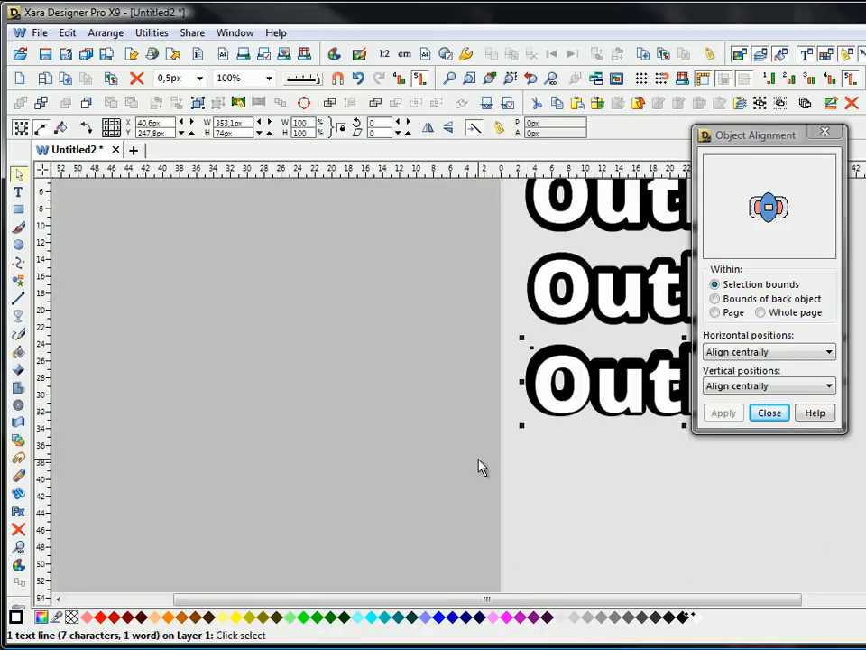
scroll(463, 456, right, 8)
scroll(439, 448, up, 2)
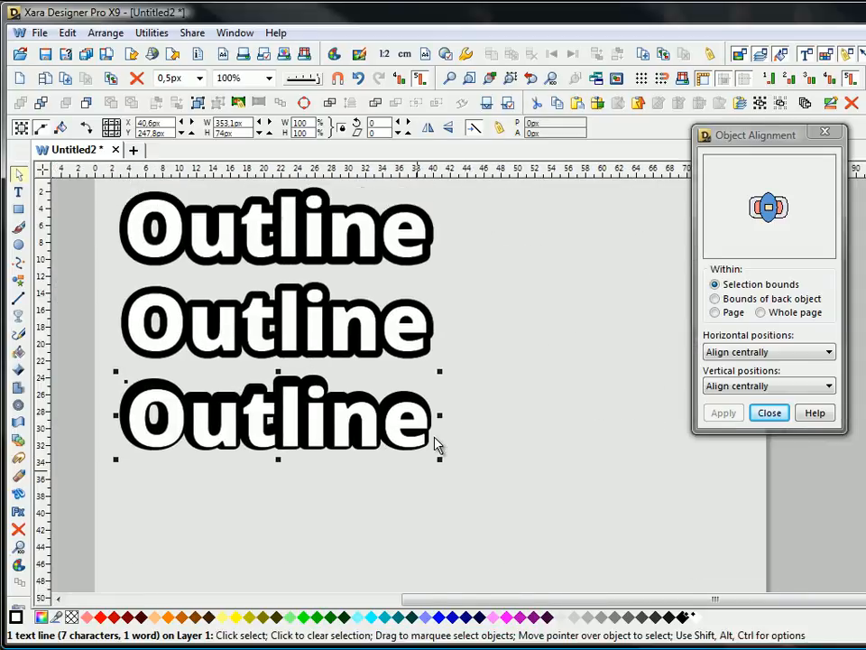
click(541, 454)
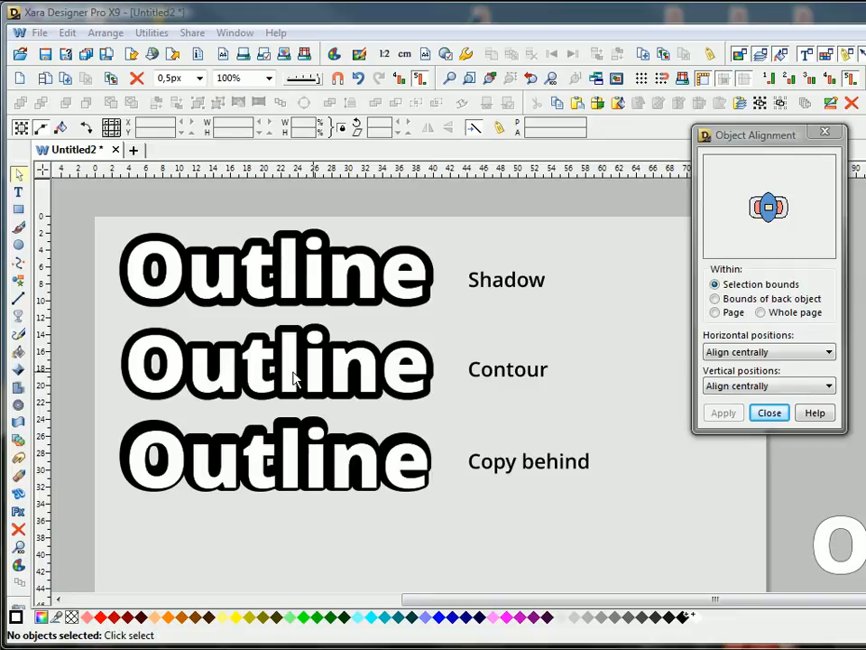
Try a wall shadow on the grouped top Outline text, offset to X 19 px and Y -8 px, and undo it.
click(18, 386)
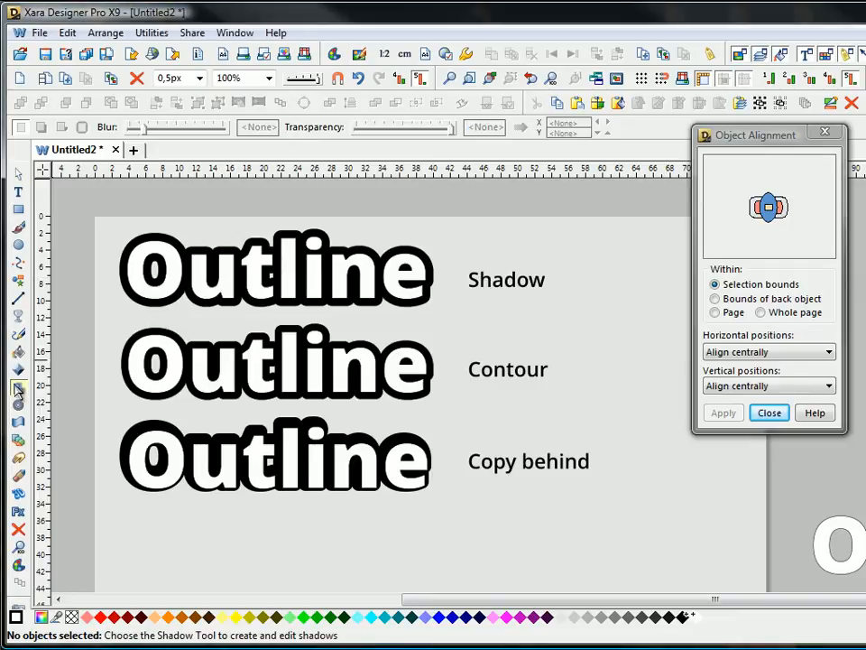
click(238, 279)
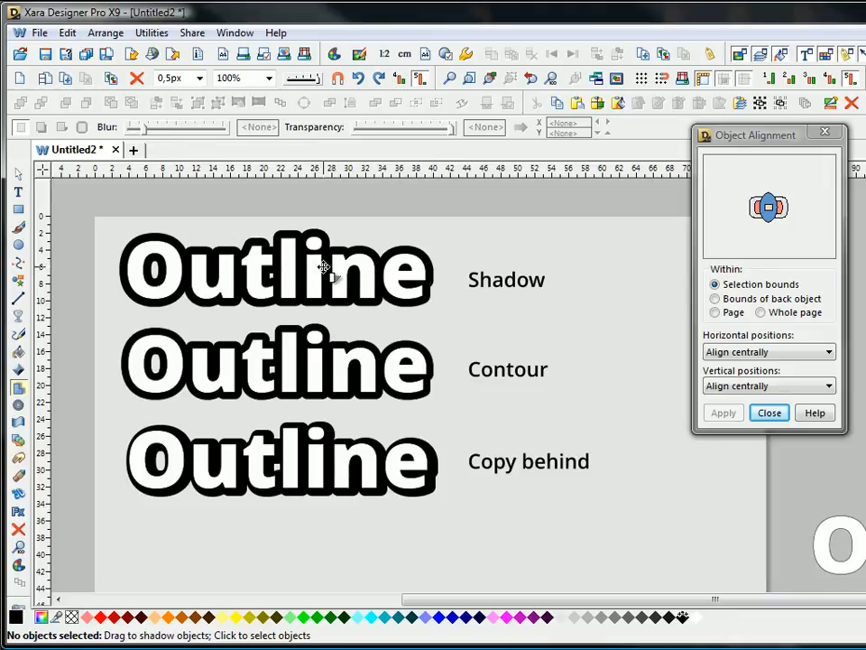
click(328, 269)
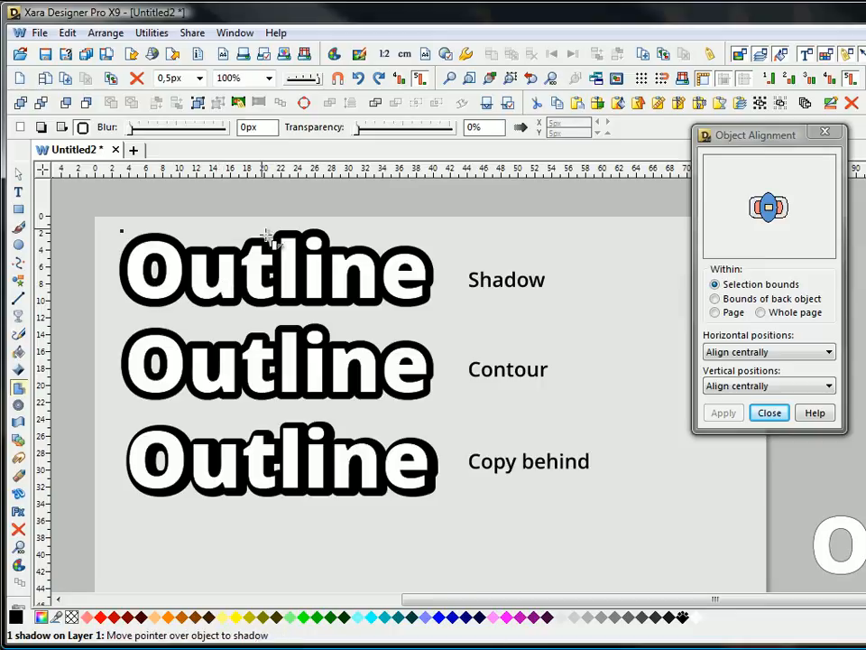
click(199, 104)
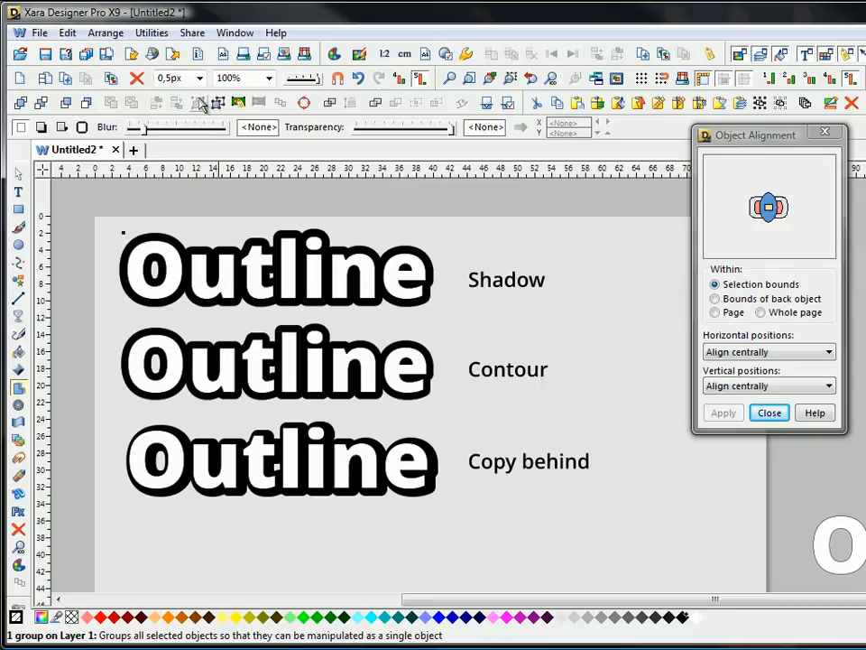
click(41, 127)
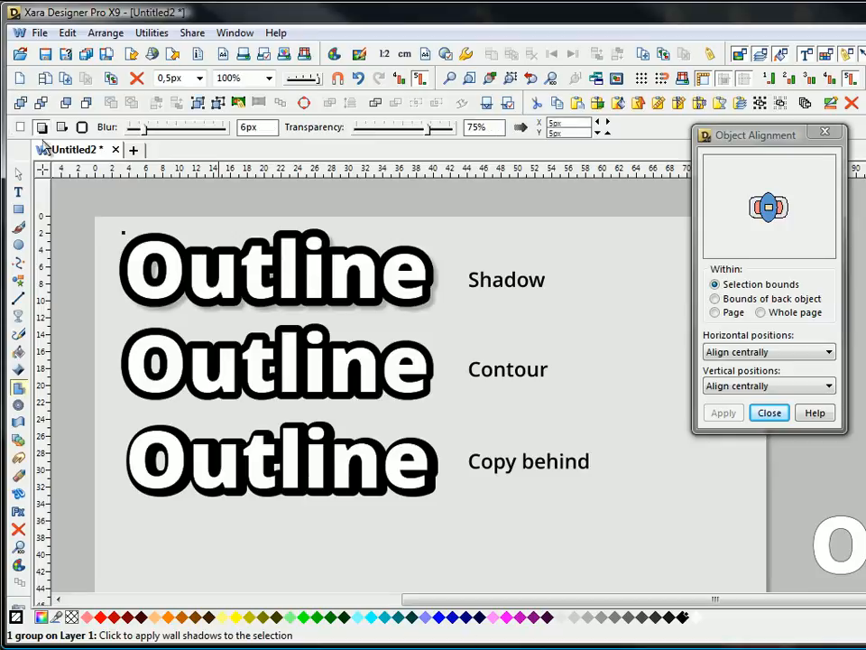
mouse_move(430, 305)
mouse_down()
mouse_move(447, 302)
mouse_move(450, 289)
mouse_move(446, 299)
mouse_move(442, 293)
mouse_up()
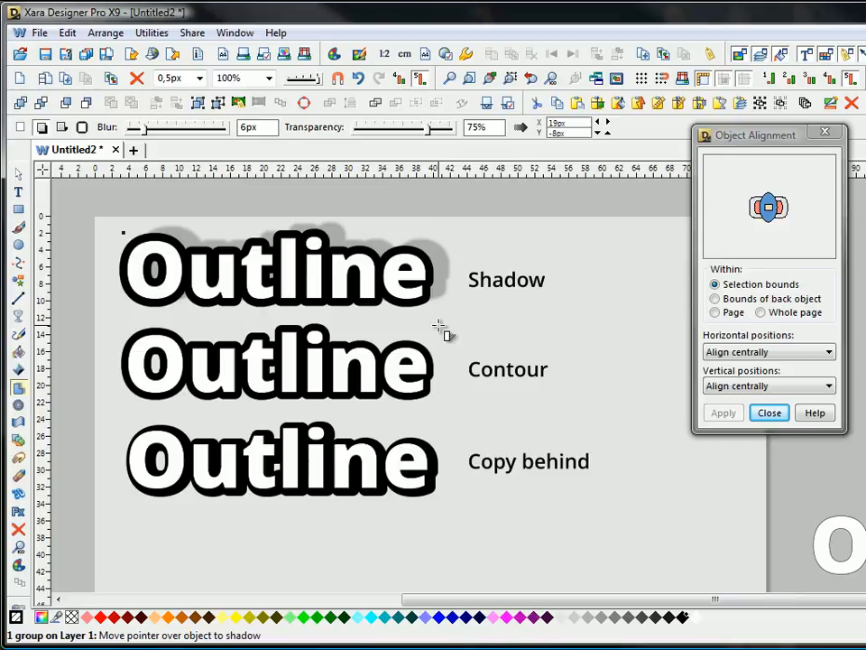
click(358, 80)
click(359, 79)
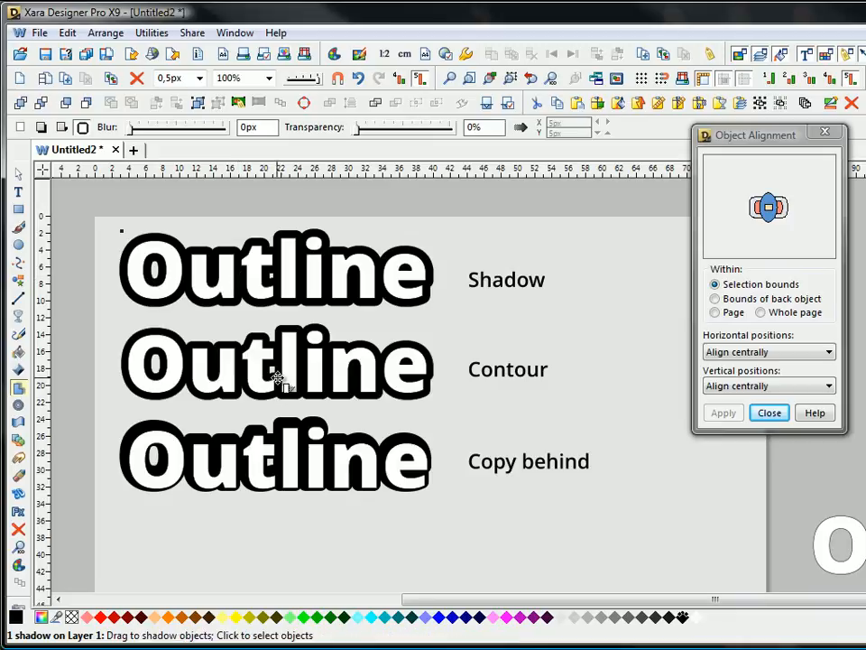
Examine the contour settings of the middle Outline text and clear the selection.
click(18, 406)
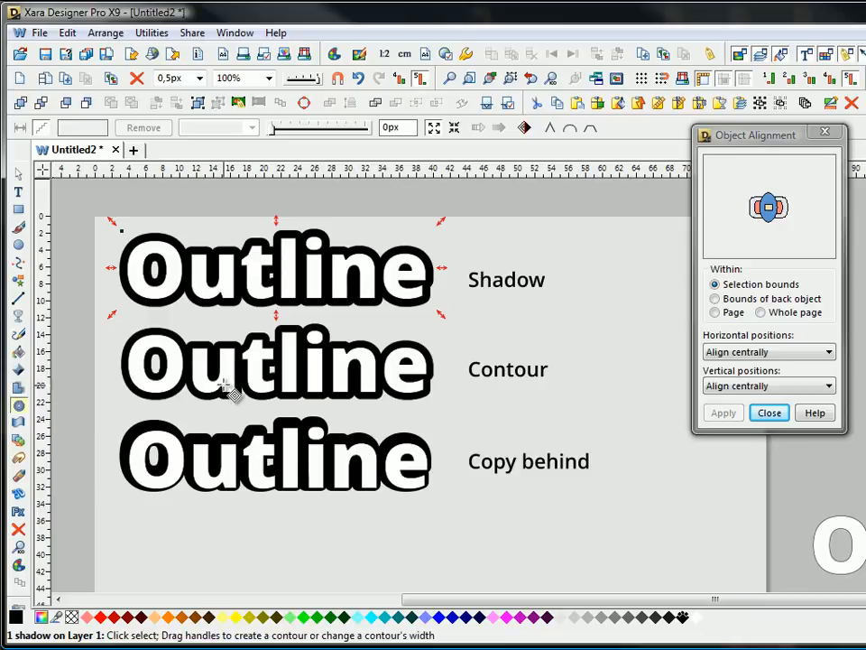
click(348, 397)
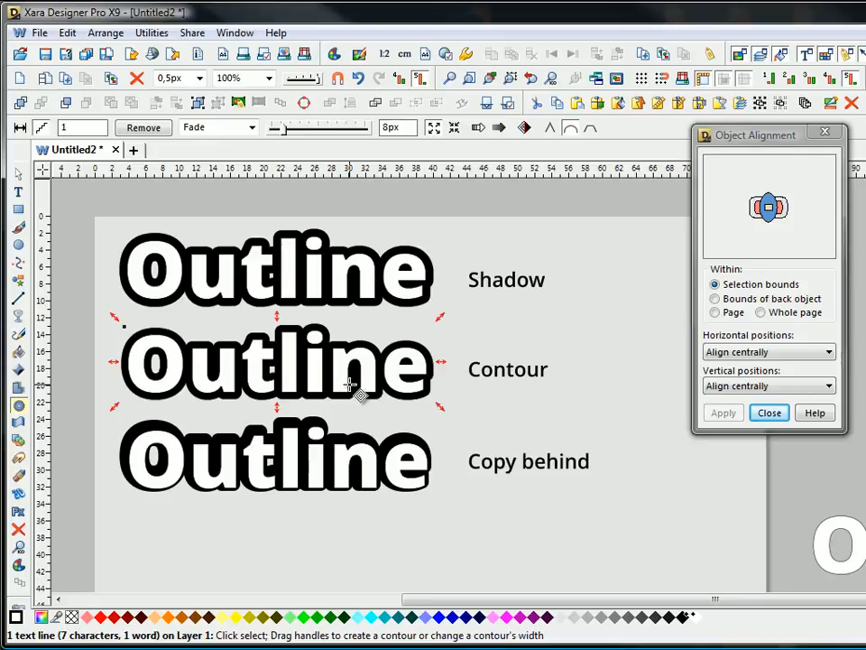
click(18, 172)
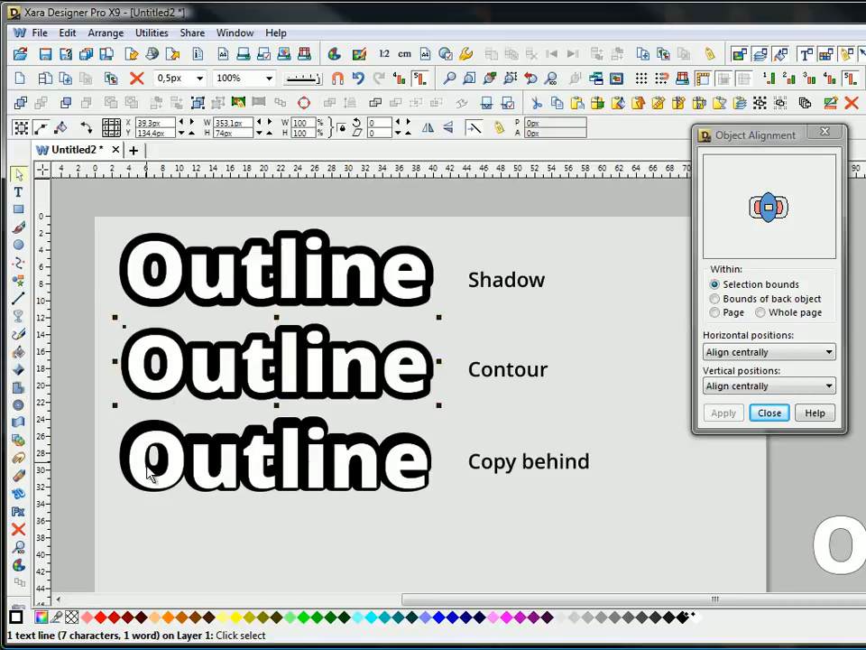
key(Escape)
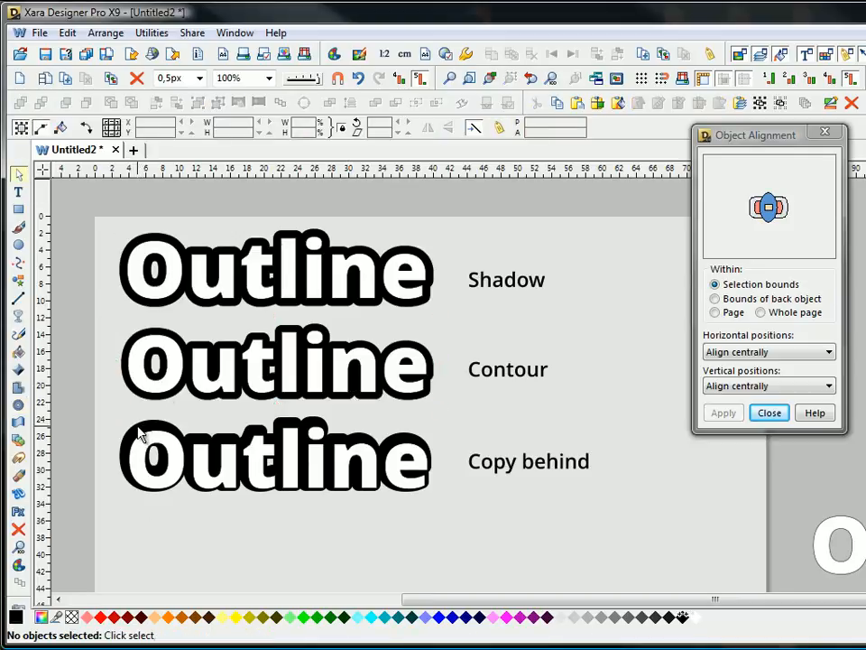
Shift the black copy behind the bottom Outline text slightly down and to the right, to about X 37.4 px, Y 241.5 px.
click(149, 456)
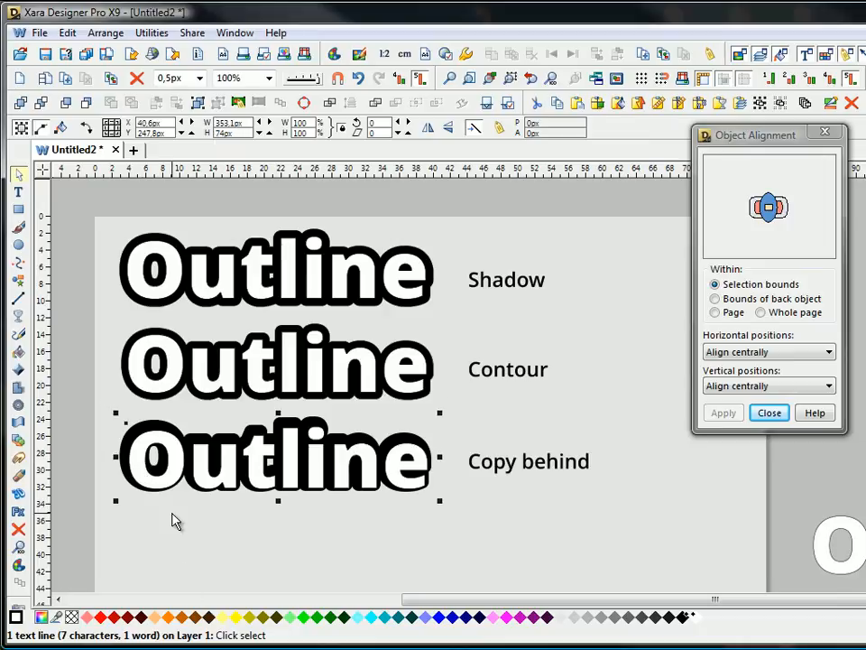
click(149, 440)
drag(149, 439, 157, 441)
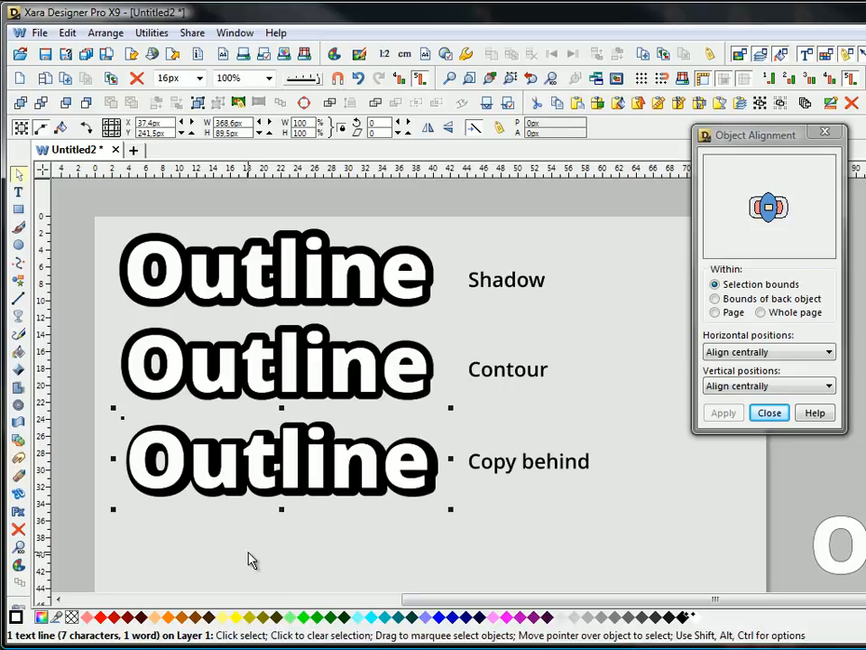
click(251, 559)
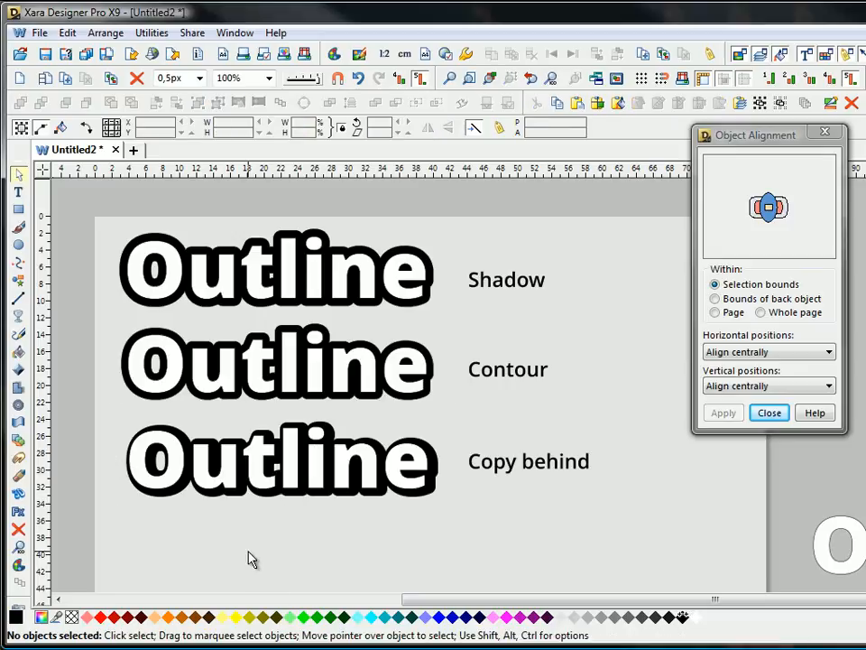